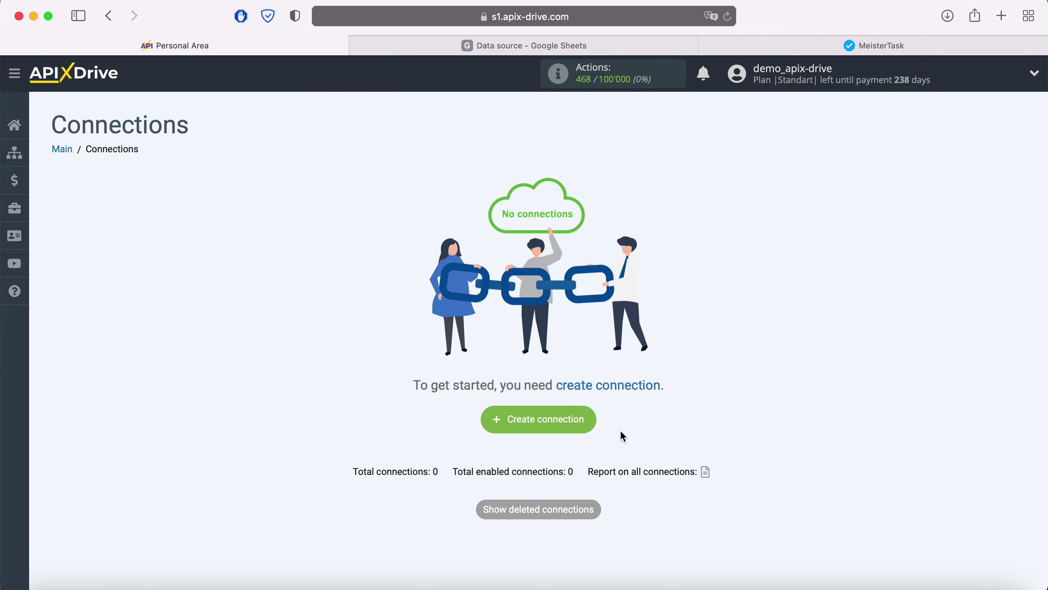
# Step: Create a new connection with Google Sheets as the data source system
pyautogui.click(590, 425)
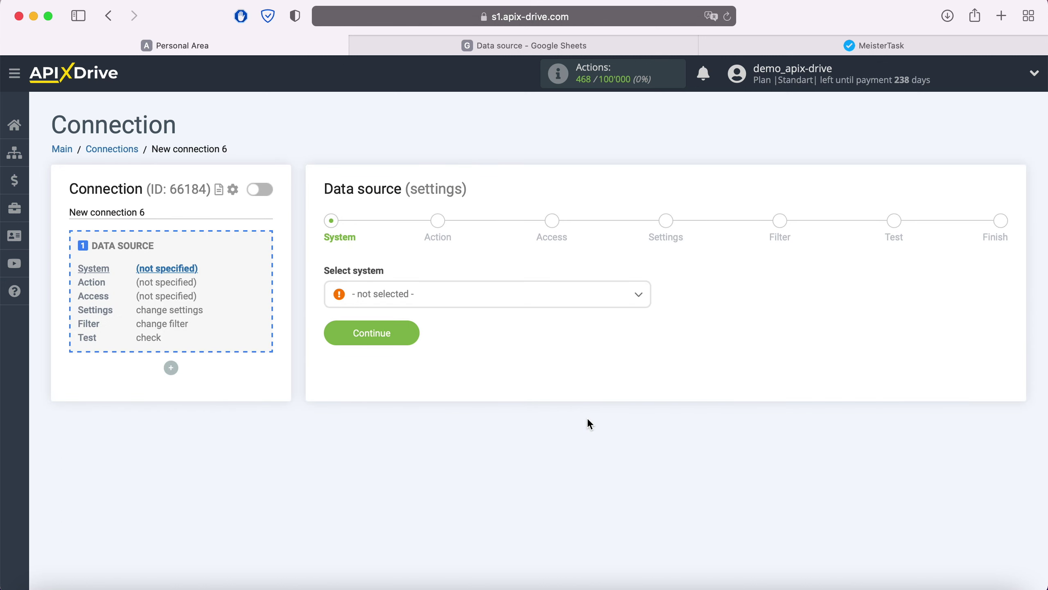
pyautogui.click(491, 305)
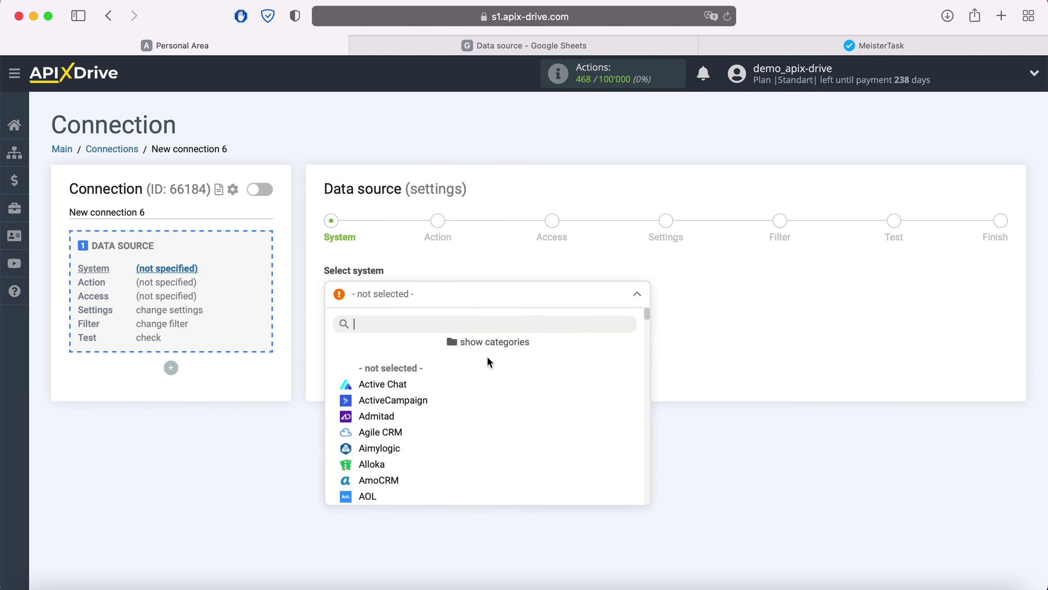
pyautogui.scroll(-3, 496, 412)
pyautogui.scroll(-15, 496, 412)
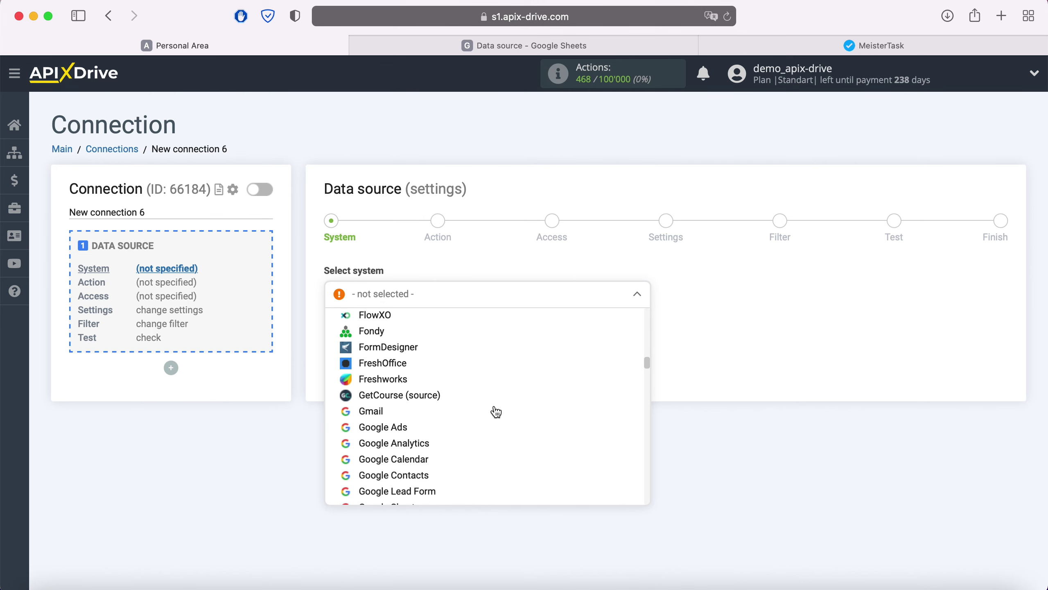
pyautogui.click(482, 412)
pyautogui.click(408, 334)
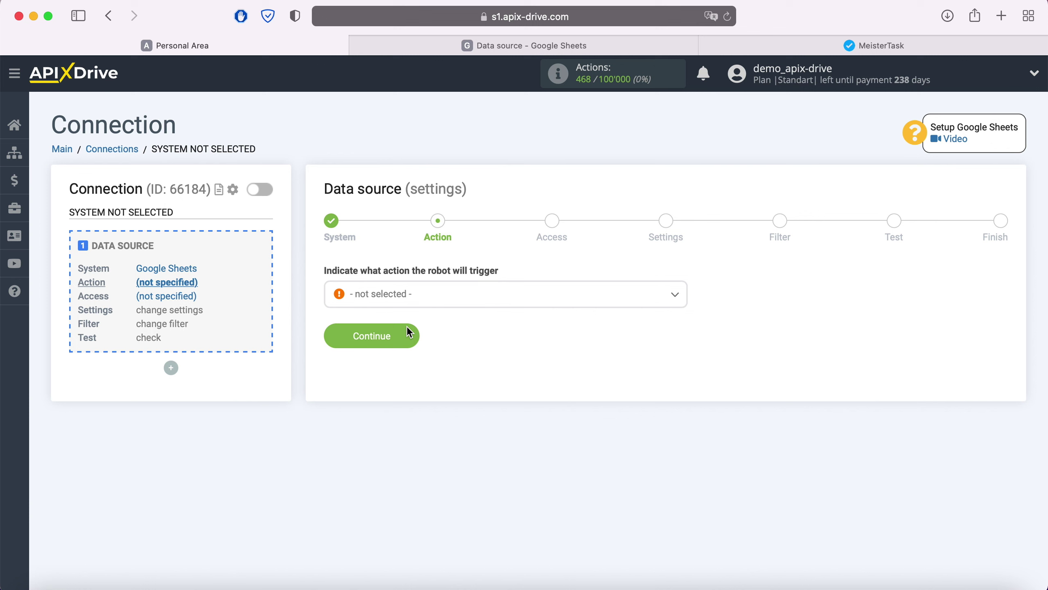
# Step: Set the source trigger action to Get Rows (new)
pyautogui.click(443, 297)
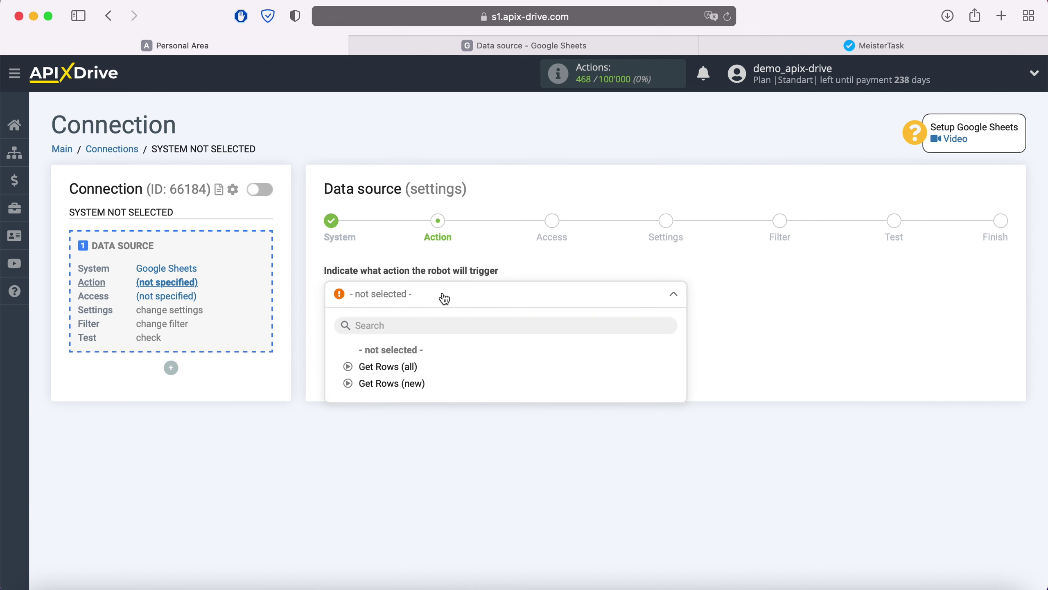
pyautogui.click(417, 383)
pyautogui.click(410, 340)
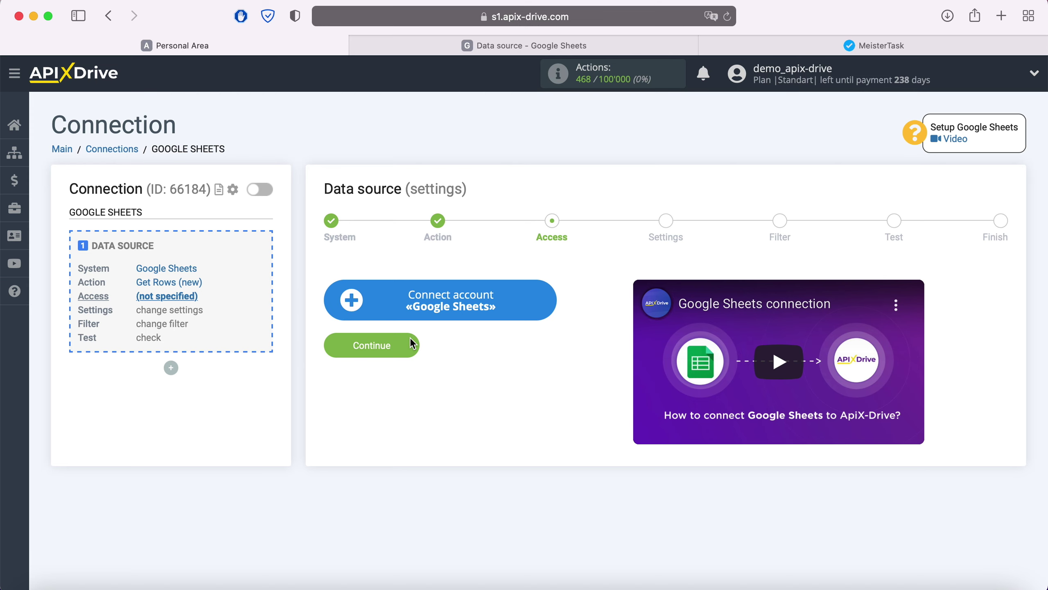
# Step: Sign in to the Google account using the saved e-mail and password
pyautogui.click(545, 297)
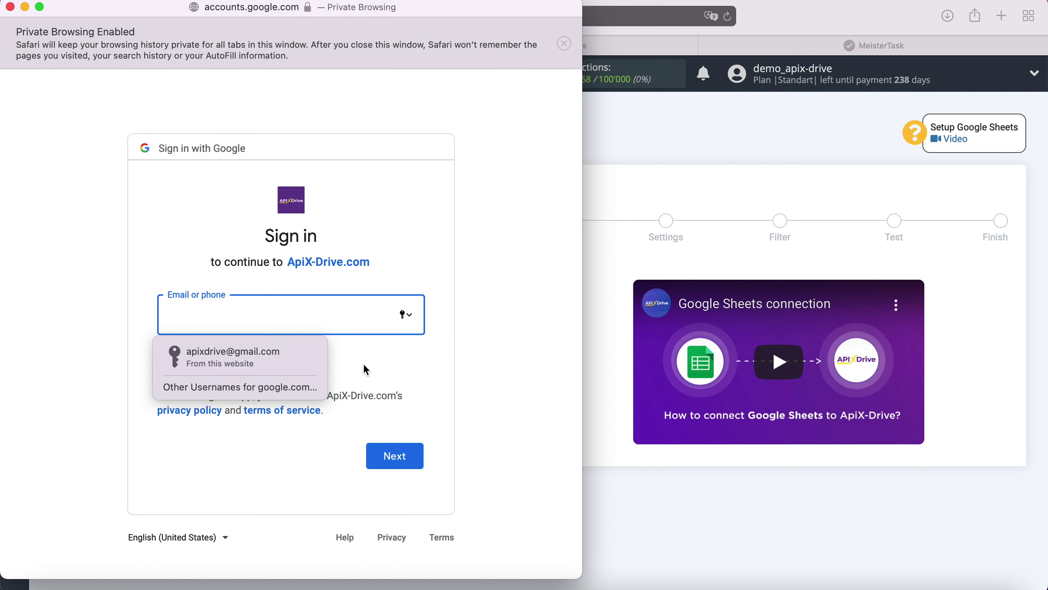
pyautogui.click(309, 359)
pyautogui.click(418, 454)
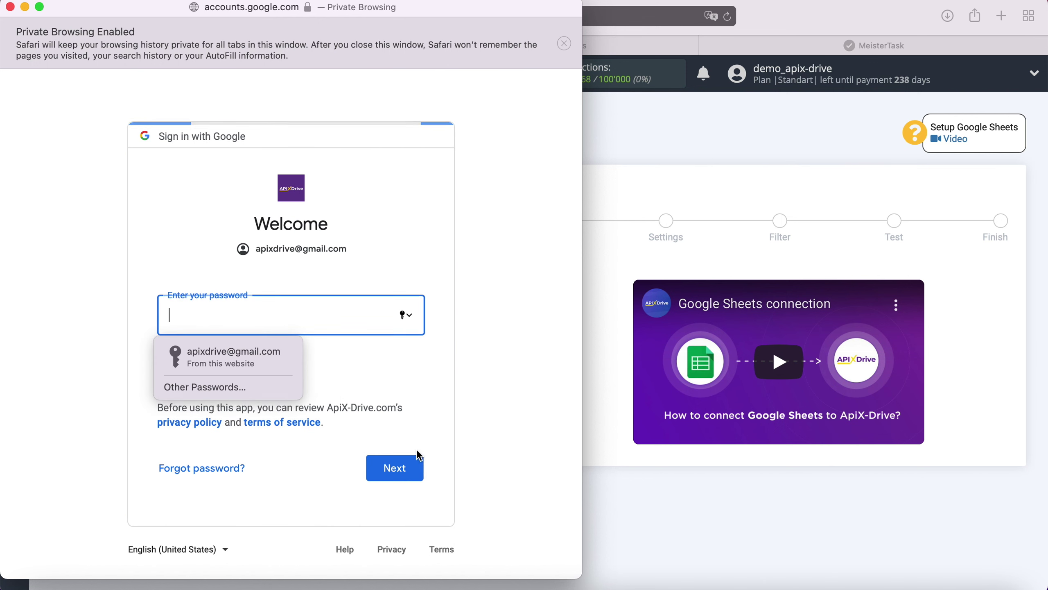
pyautogui.click(290, 356)
pyautogui.click(403, 459)
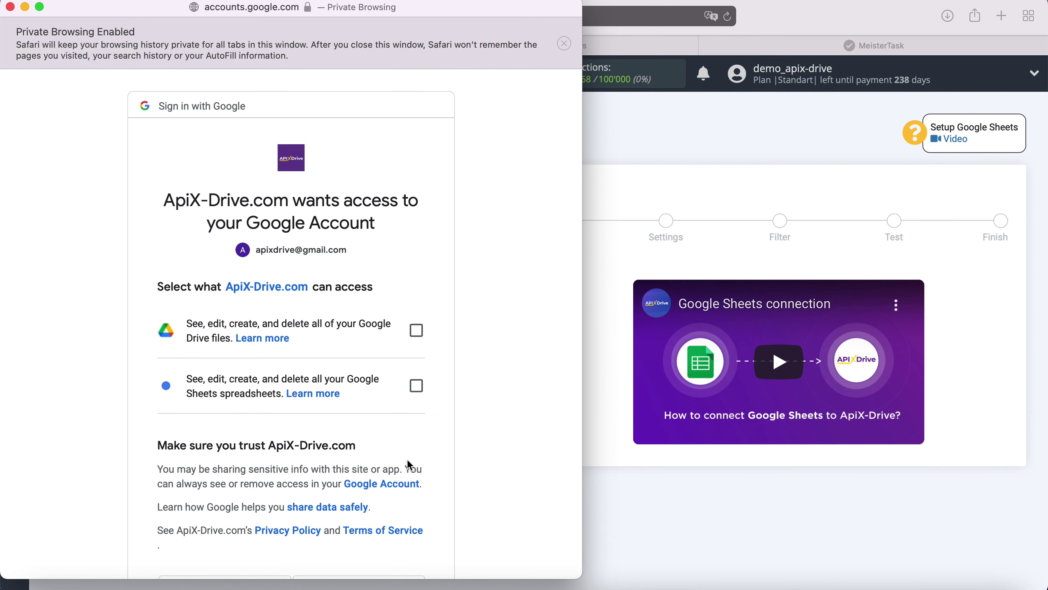
# Step: Grant ApiX-Drive access to Google Drive files and Google Sheets spreadsheets
pyautogui.click(416, 332)
pyautogui.click(417, 386)
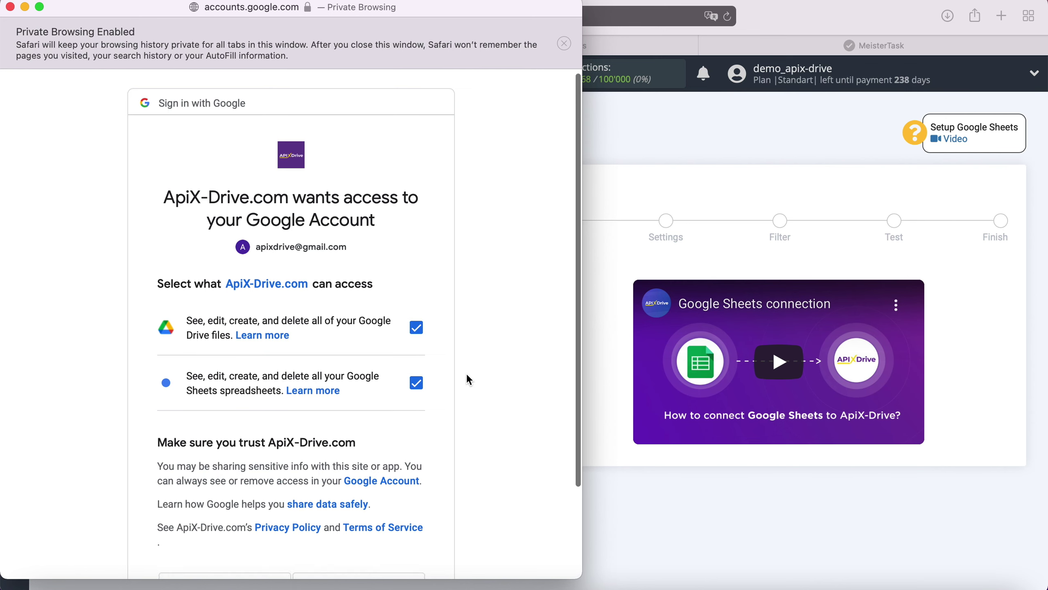
pyautogui.scroll(-3, 466, 384)
pyautogui.click(403, 502)
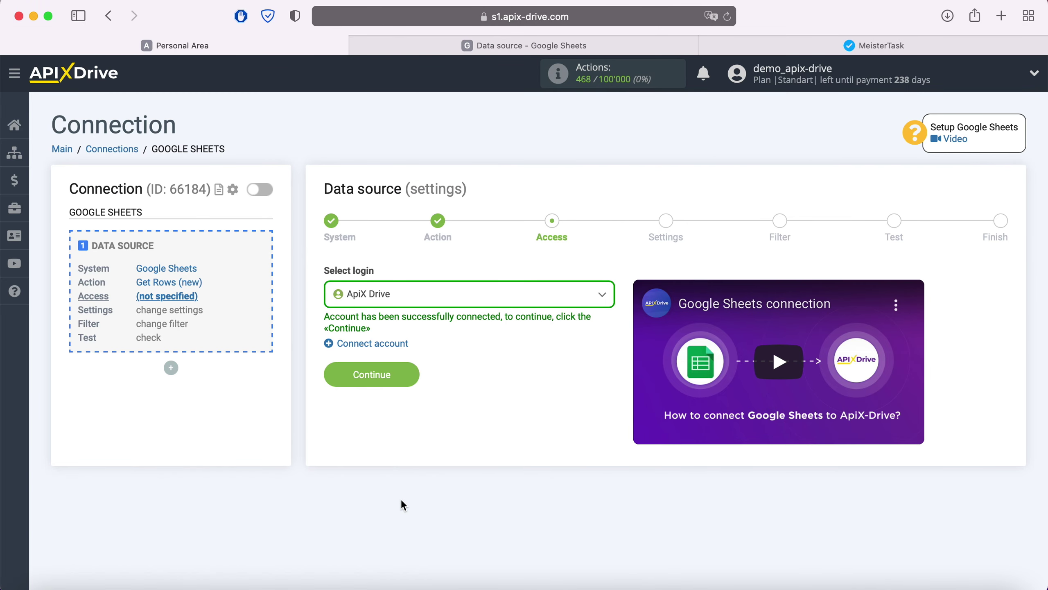
# Step: Use the ApiX Drive login and pick the 'Data source' file and 'Data source' sheet
pyautogui.click(463, 296)
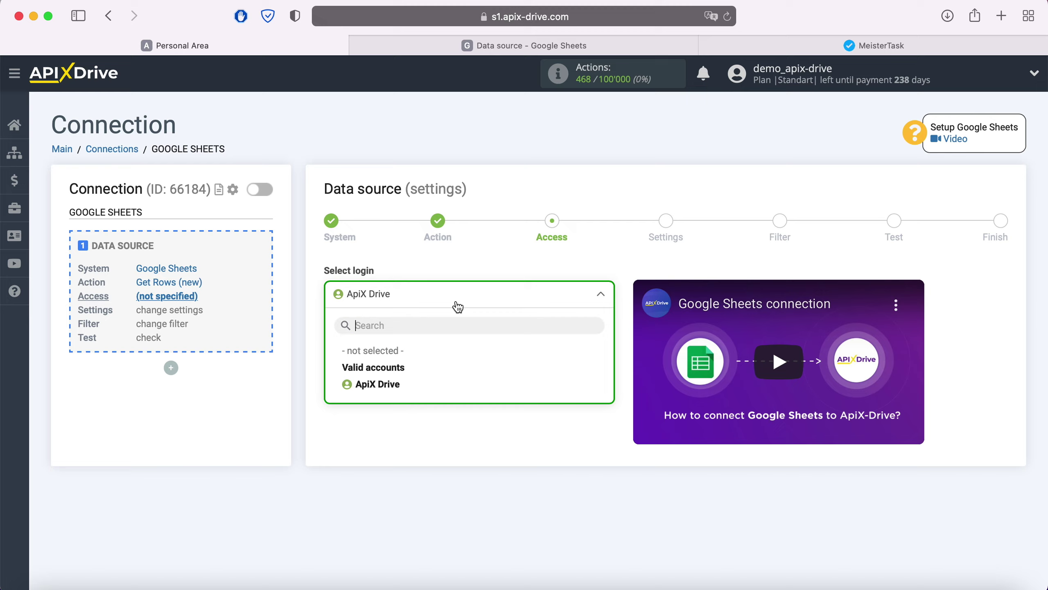
pyautogui.click(397, 387)
pyautogui.click(407, 370)
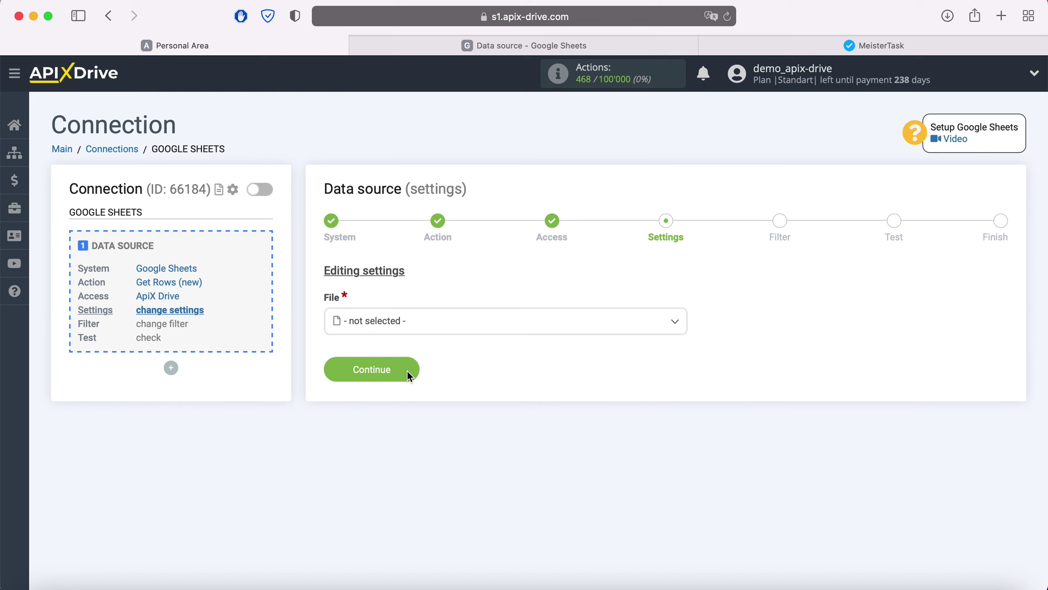
pyautogui.click(411, 325)
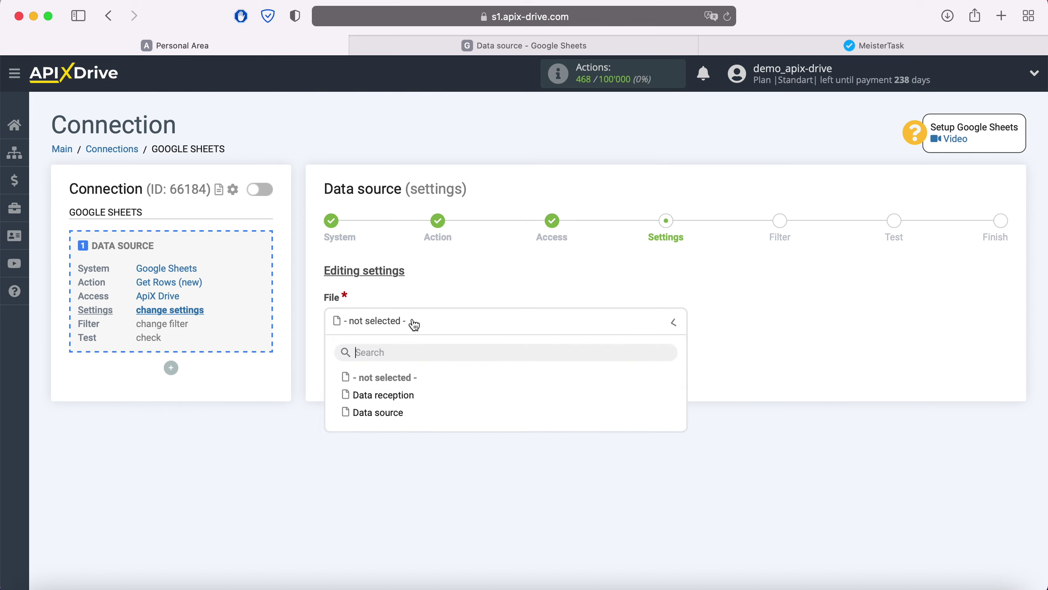
pyautogui.click(396, 413)
pyautogui.click(391, 392)
pyautogui.click(392, 459)
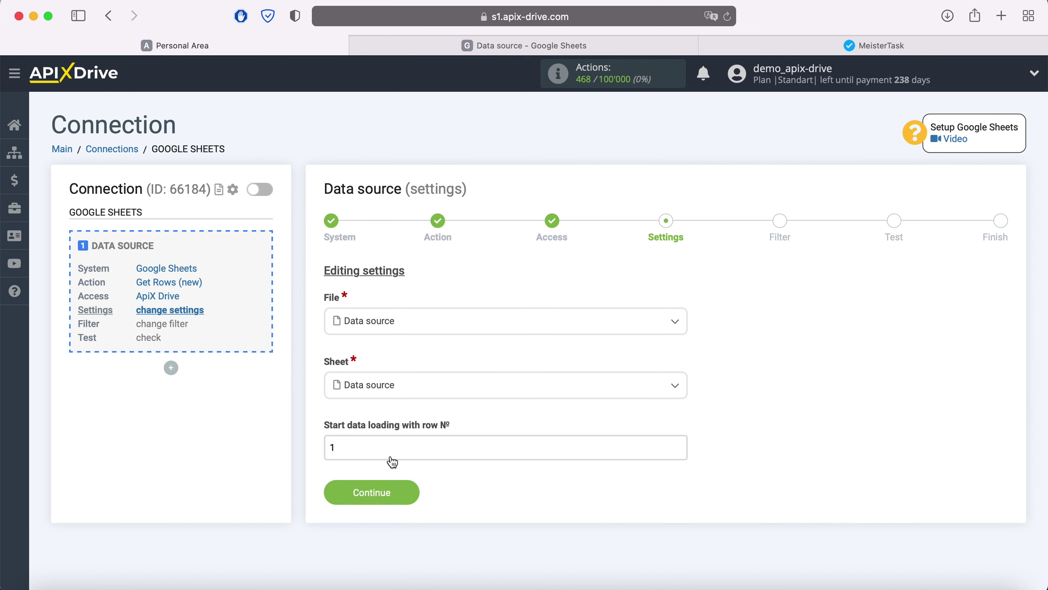
# Step: After checking the spreadsheet rows, set the start row to 2 and save the settings
pyautogui.click(474, 45)
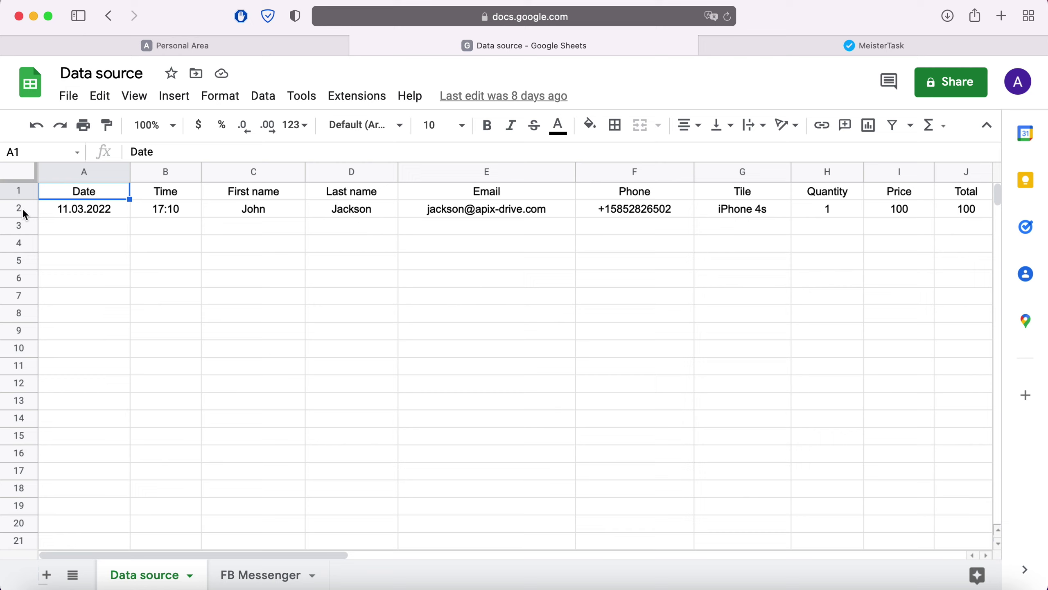
pyautogui.click(214, 50)
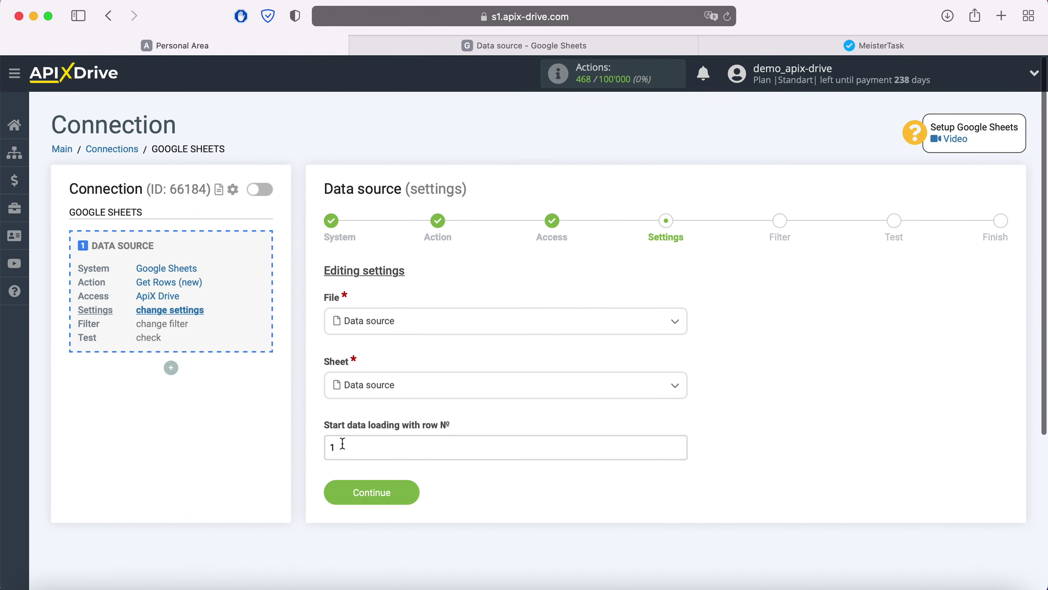
pyautogui.doubleClick(326, 446)
pyautogui.write('2')
pyautogui.click(410, 493)
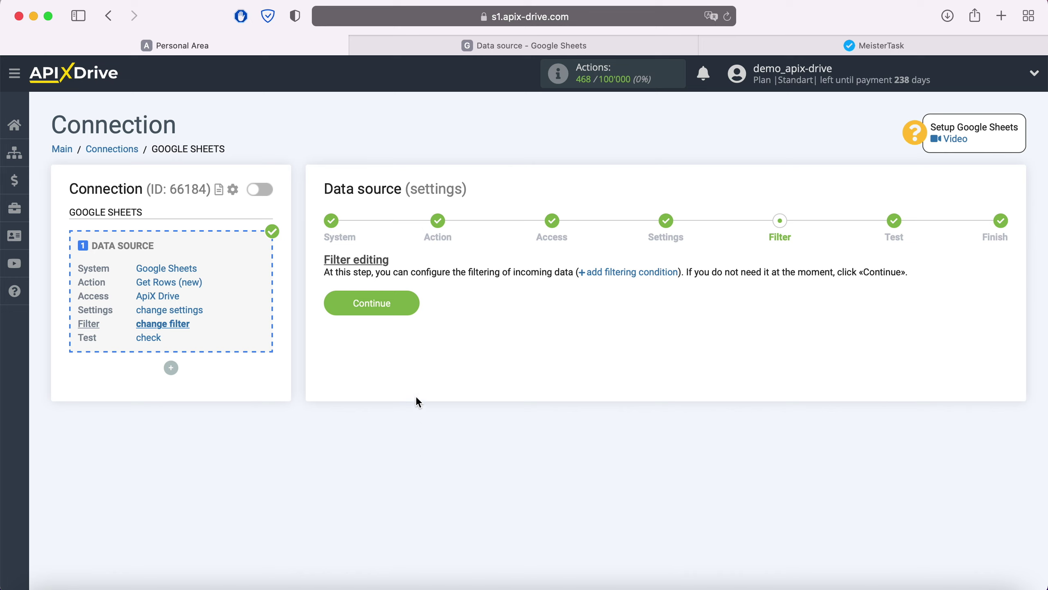
# Step: Skip the filter, accept the Google Sheets test row, and start configuring data receiving
pyautogui.click(407, 300)
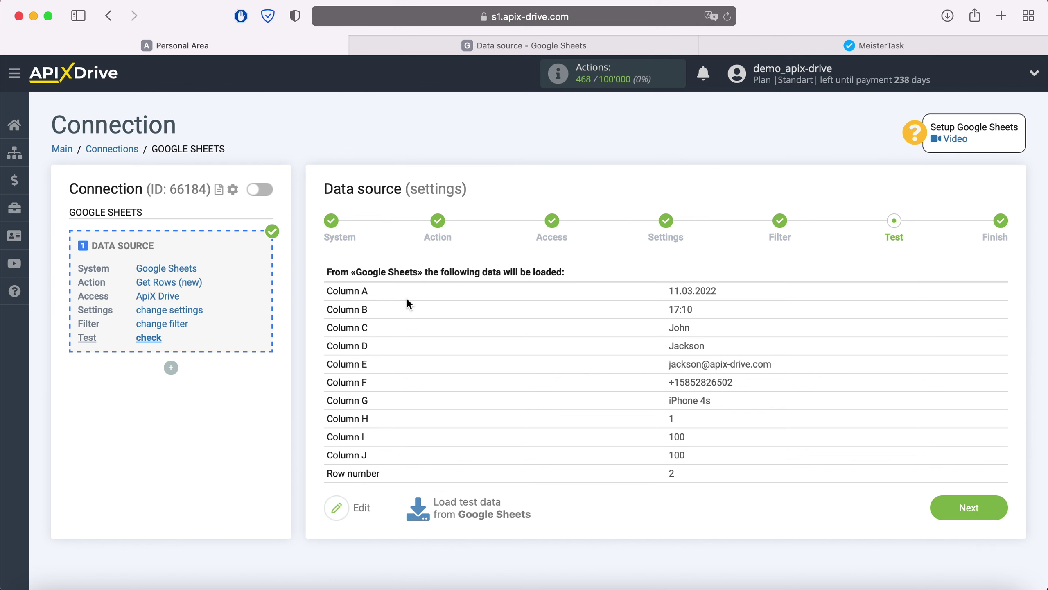
pyautogui.click(984, 508)
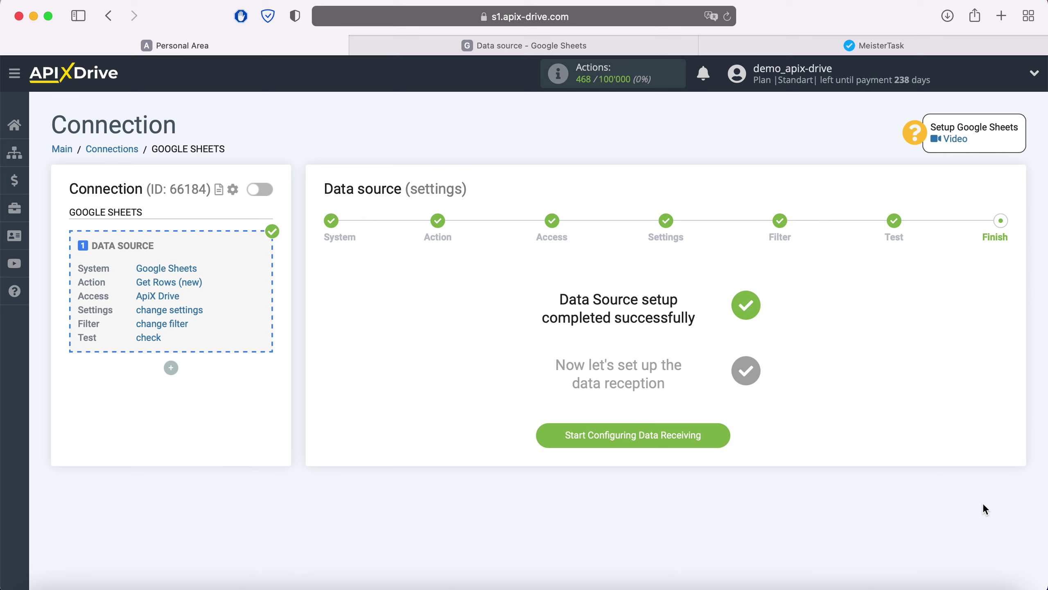
pyautogui.click(723, 436)
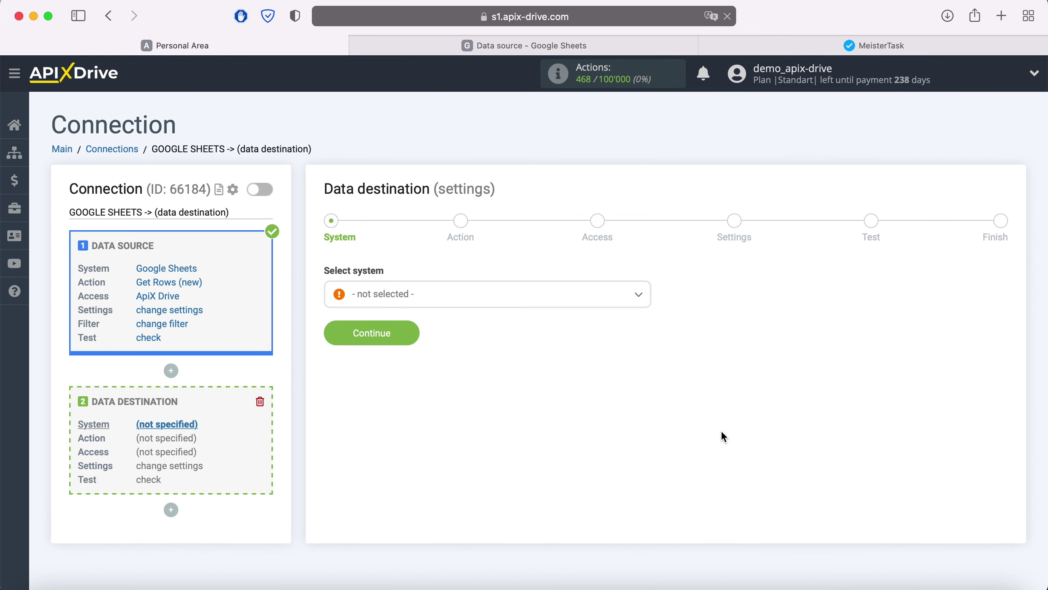
# Step: Choose Meistertask as the destination system
pyautogui.click(535, 303)
pyautogui.scroll(-10, 534, 410)
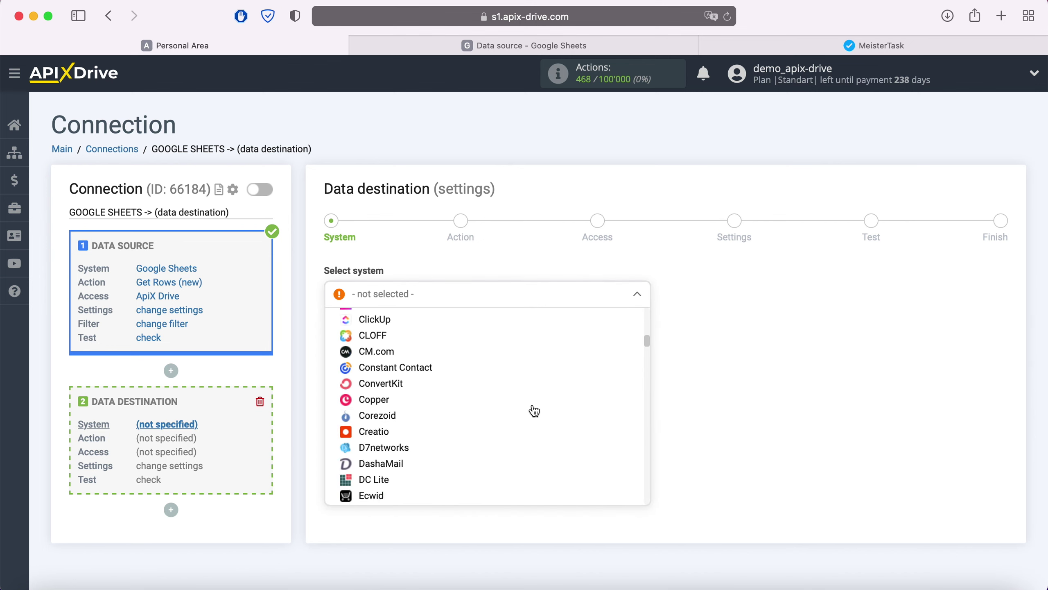
pyautogui.scroll(-15, 534, 410)
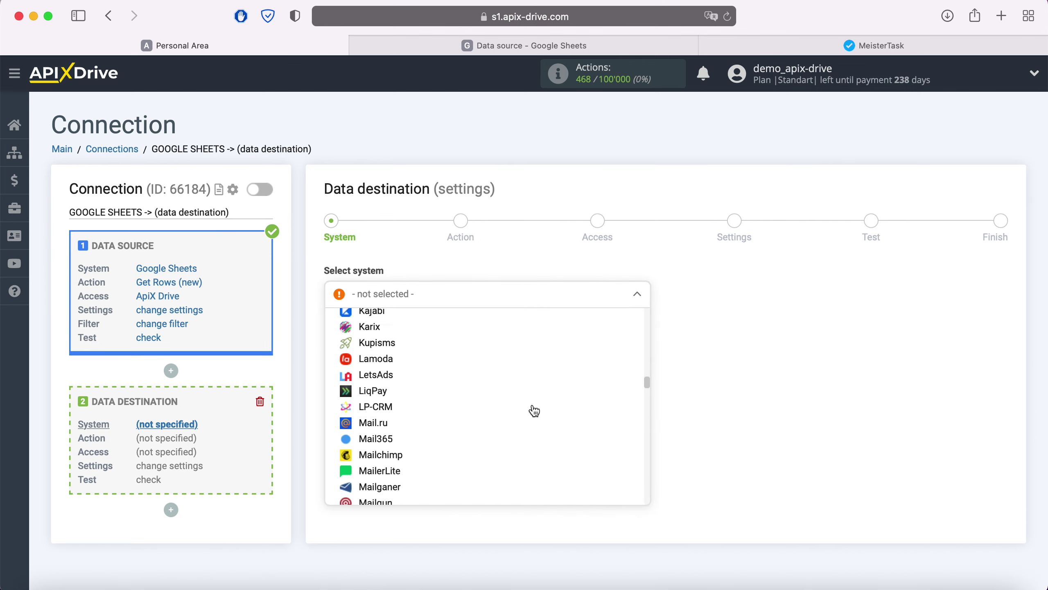
pyautogui.scroll(-5, 534, 410)
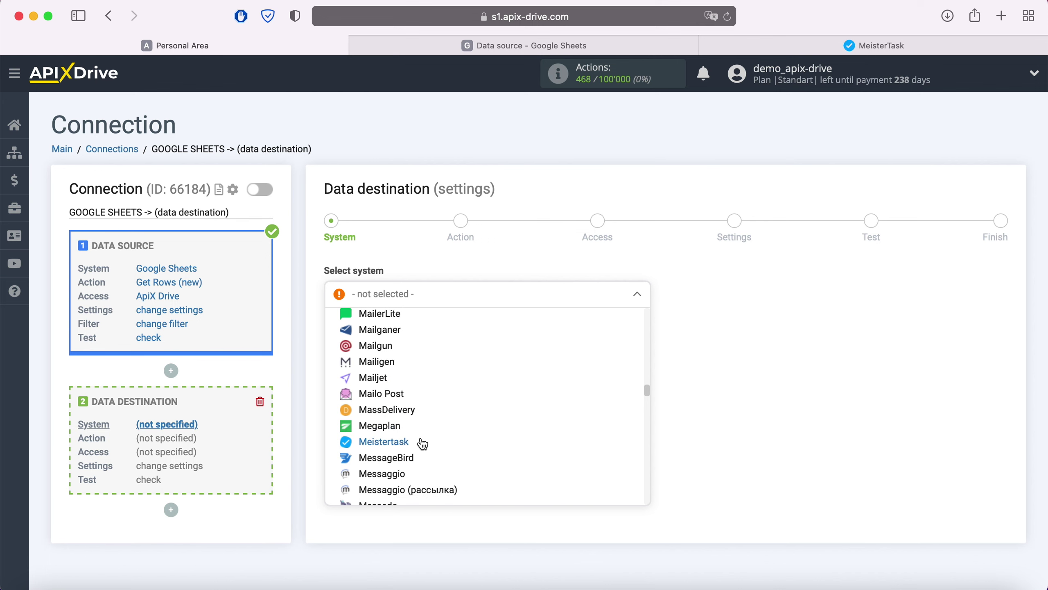
pyautogui.click(422, 443)
pyautogui.click(409, 335)
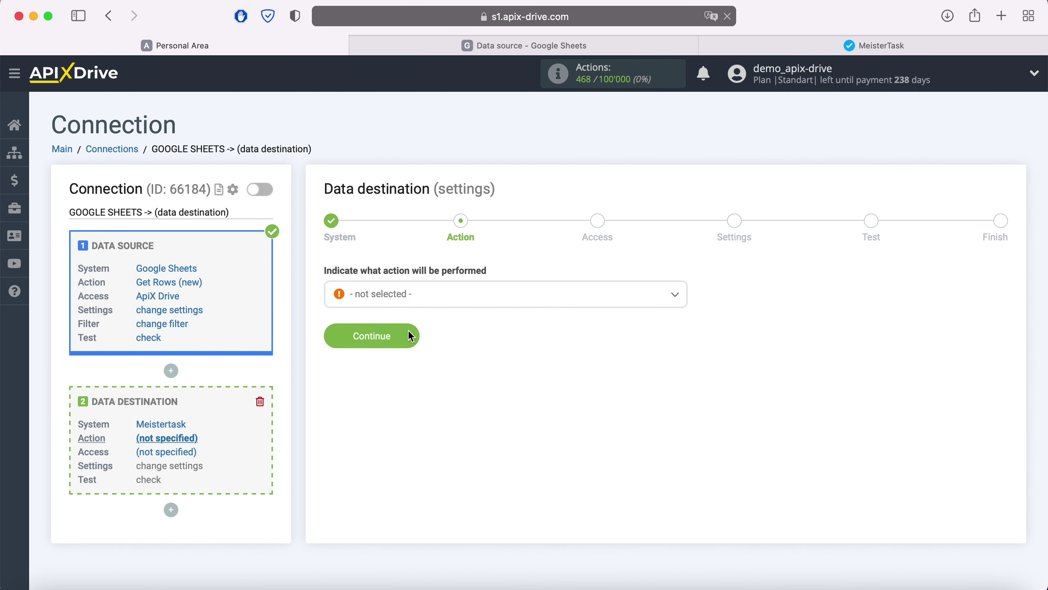
# Step: Set the destination action to Create Task
pyautogui.click(446, 300)
pyautogui.click(411, 367)
pyautogui.click(409, 335)
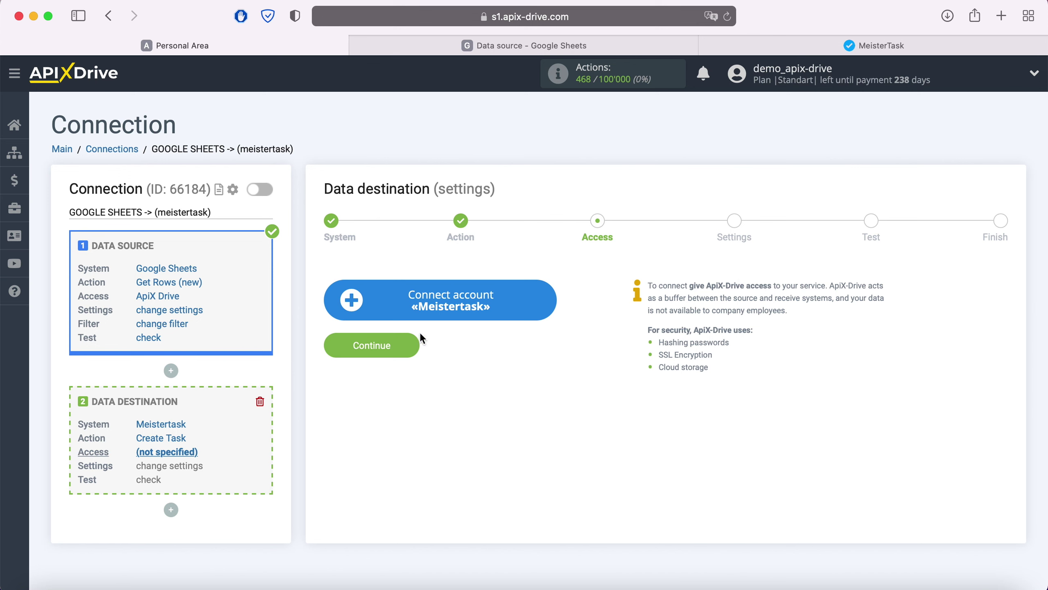
# Step: Connect the Meister account by logging in with its e-mail and password
pyautogui.click(550, 300)
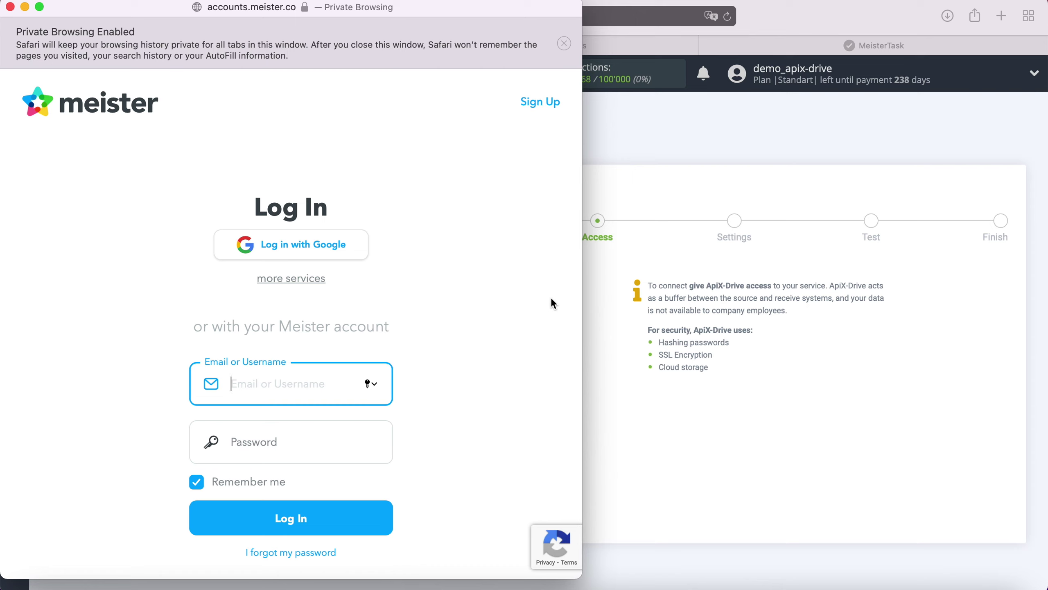
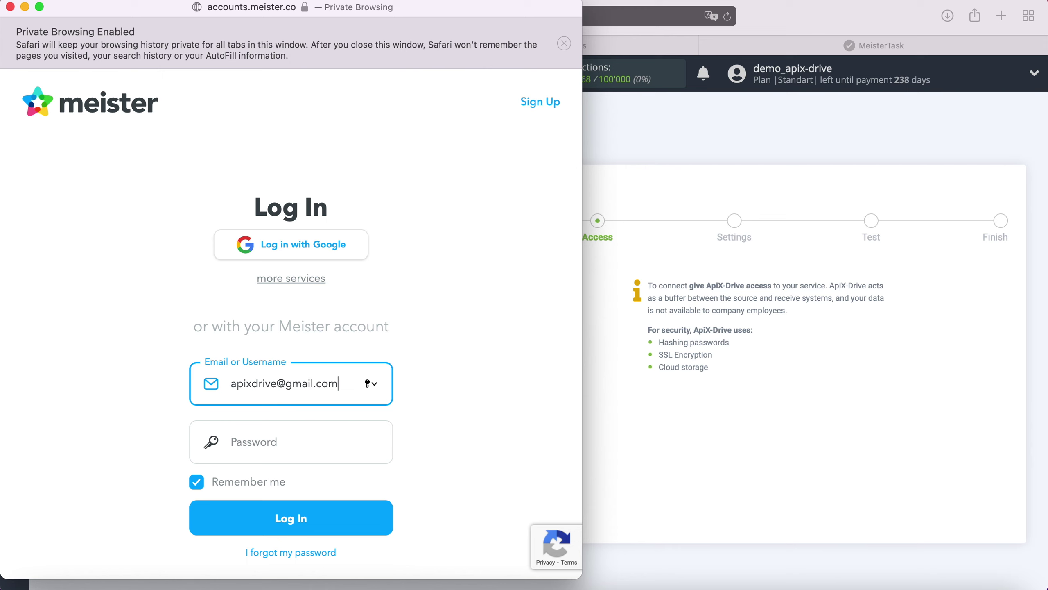
pyautogui.click(306, 442)
pyautogui.write('••••••')
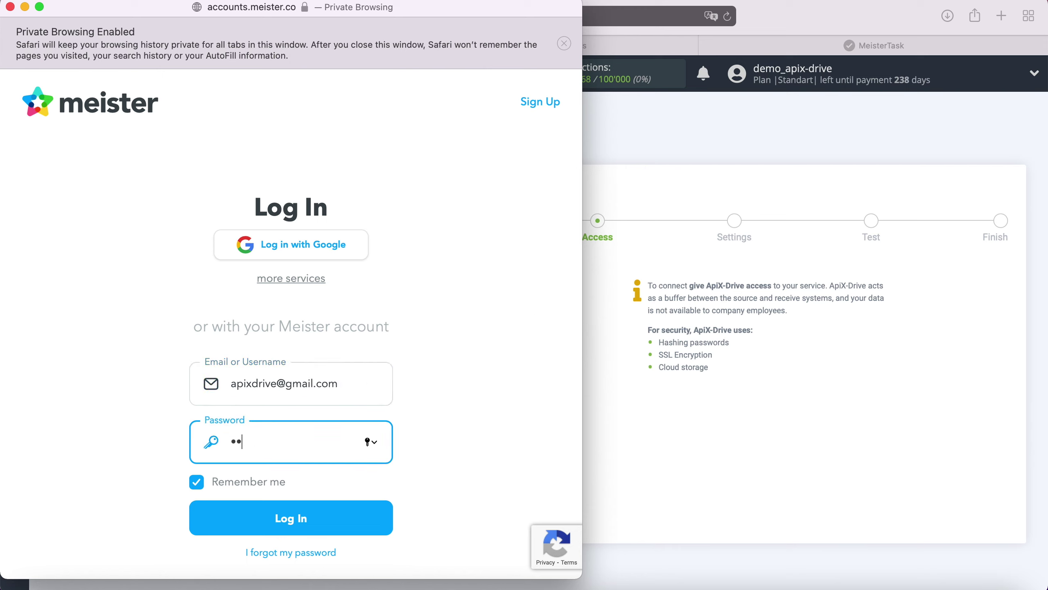
pyautogui.write('•••••••')
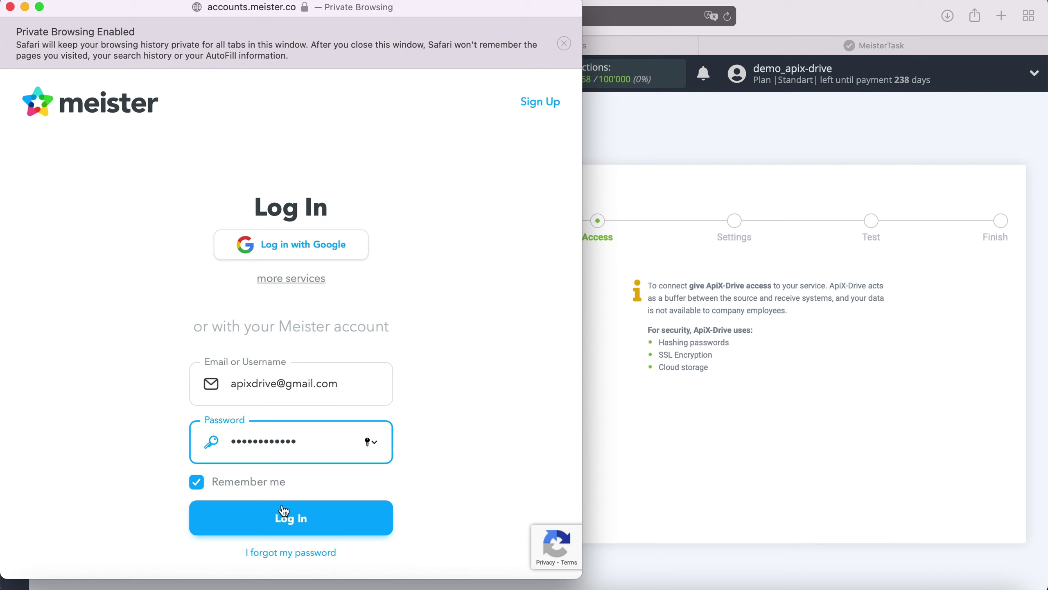
pyautogui.click(306, 509)
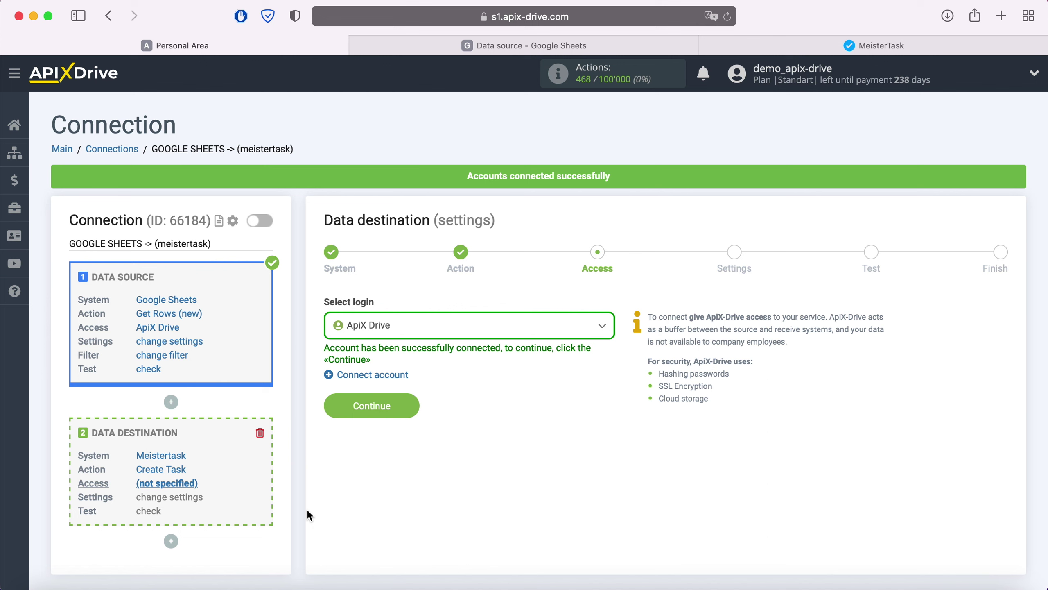
# Step: Use the ApiX Drive login and set Project to ApiX-Drive and Section to Open
pyautogui.click(440, 325)
pyautogui.click(398, 415)
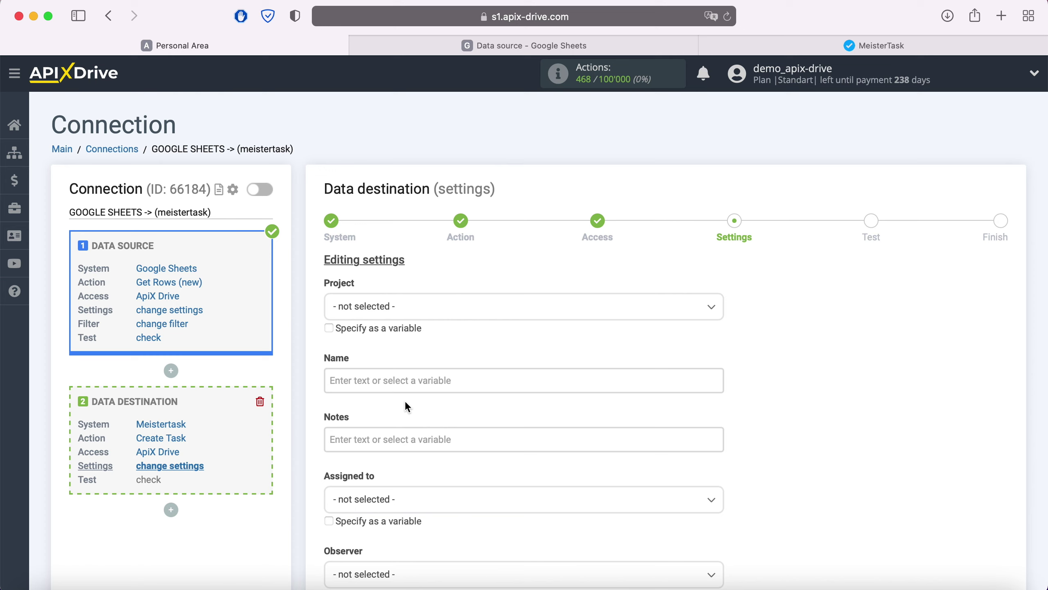
pyautogui.click(422, 315)
pyautogui.click(363, 380)
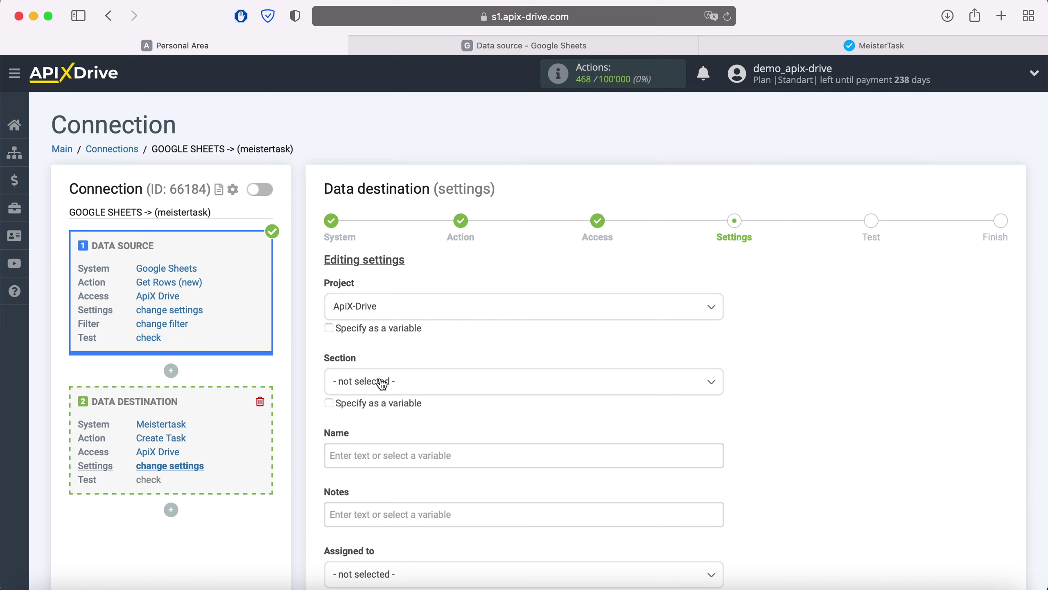
pyautogui.click(382, 384)
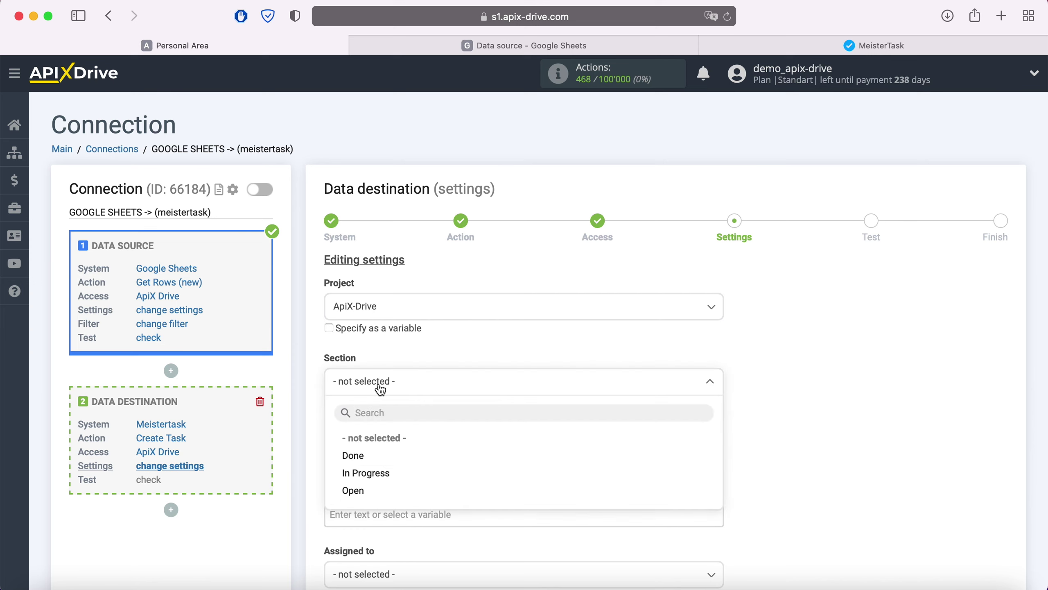
pyautogui.click(358, 492)
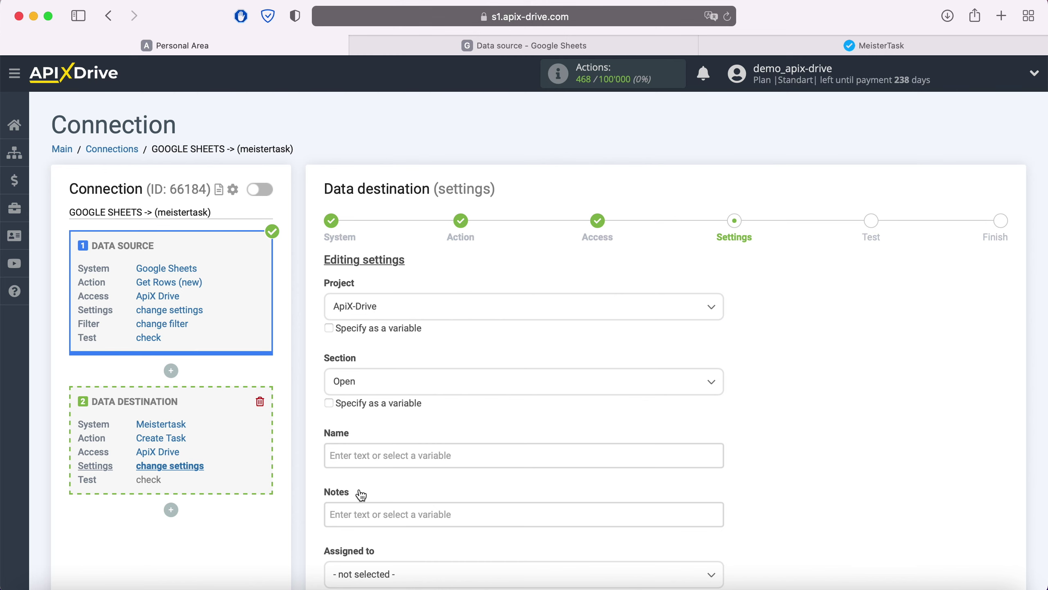
# Step: Set the task Name to 'New row' followed by the Column C and Column D variables
pyautogui.click(363, 454)
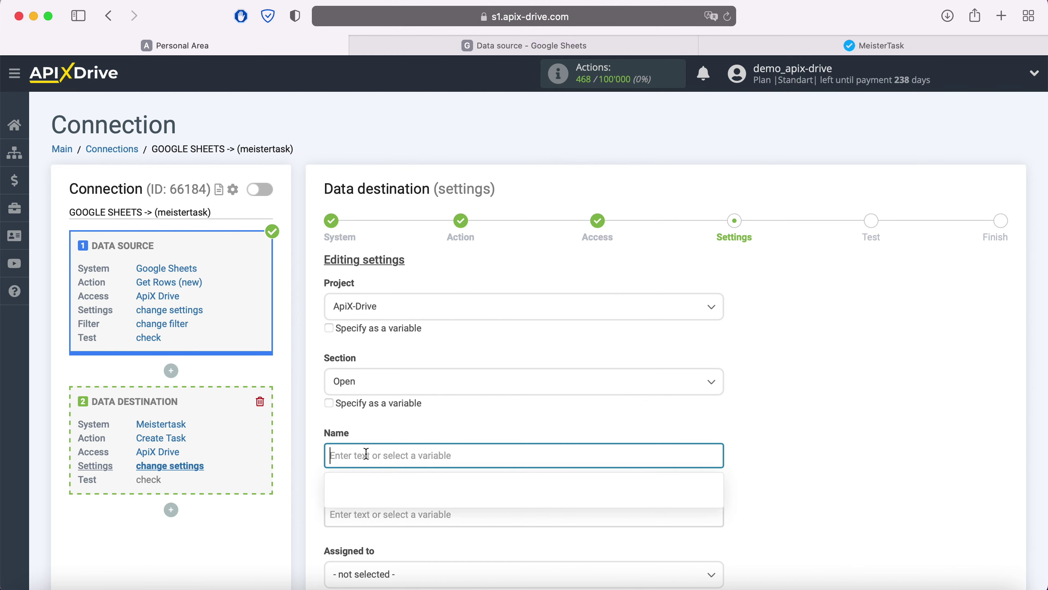
pyautogui.scroll(-5, 366, 452)
pyautogui.scroll(-3, 585, 326)
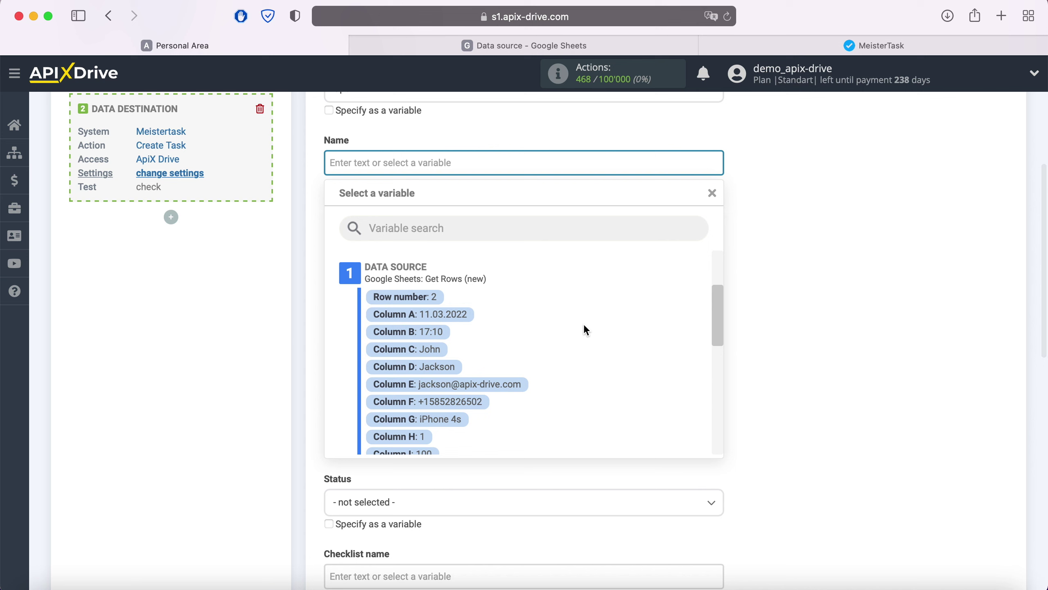
pyautogui.click(431, 350)
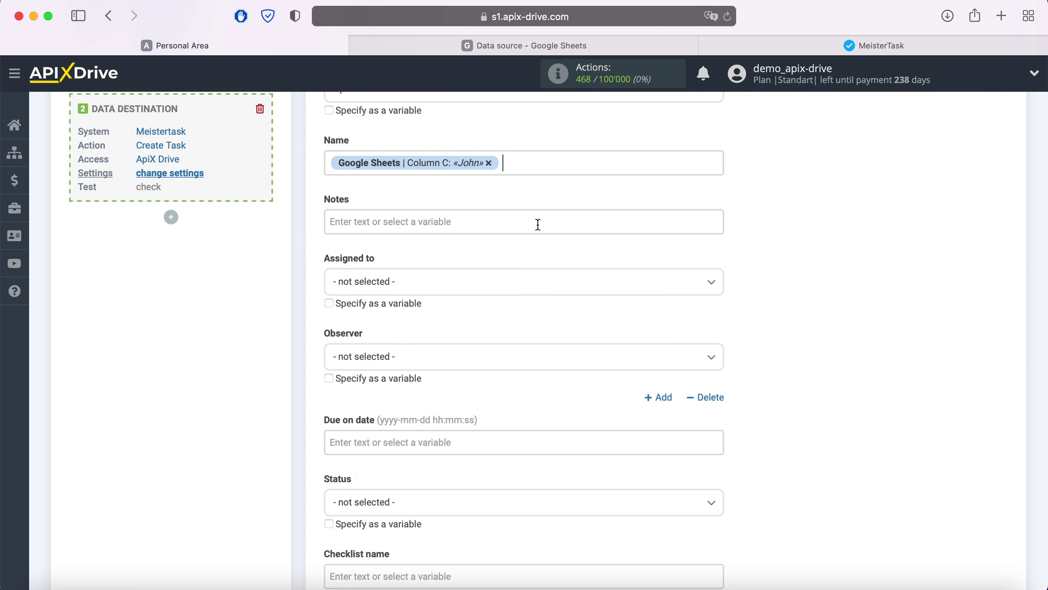
pyautogui.click(538, 163)
pyautogui.click(448, 366)
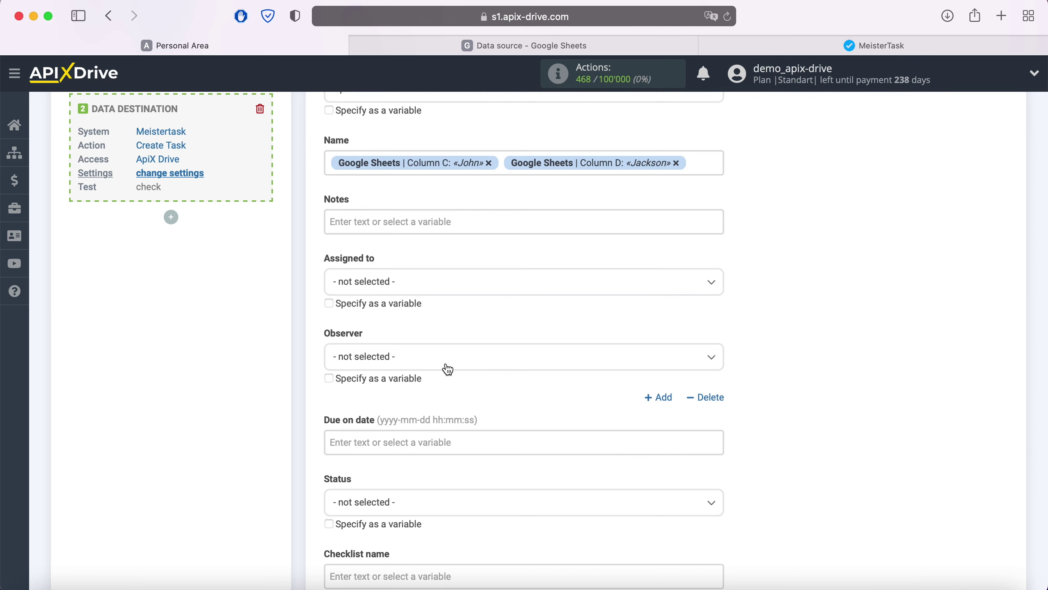
pyautogui.click(331, 163)
pyautogui.write('New row')
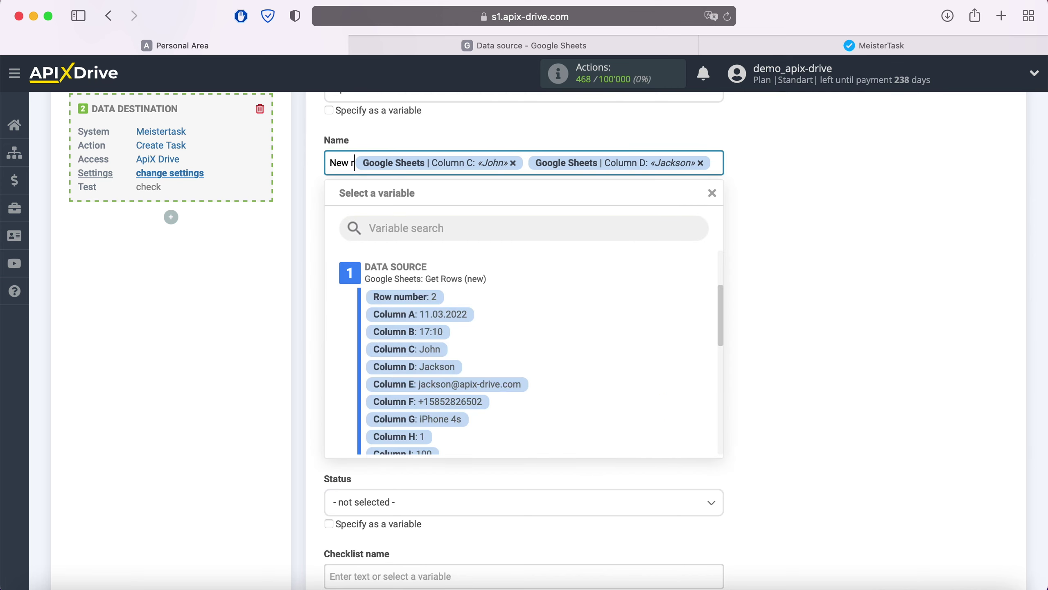
pyautogui.click(676, 279)
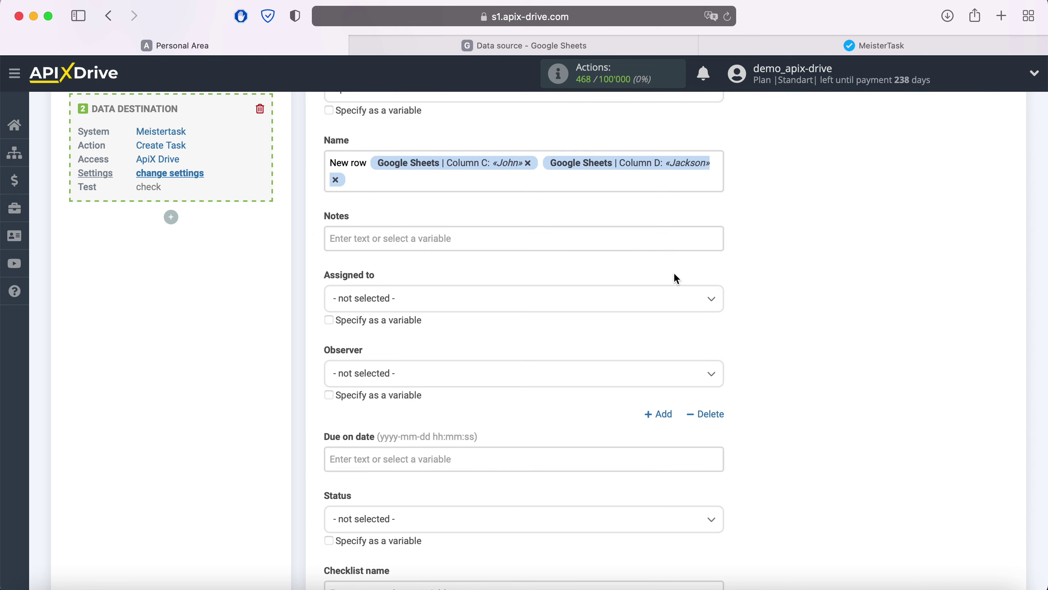
pyautogui.click(415, 236)
# Step: Add Notes lines 'Email' with Column E and 'Phone' with Column F
pyautogui.scroll(-5, 552, 362)
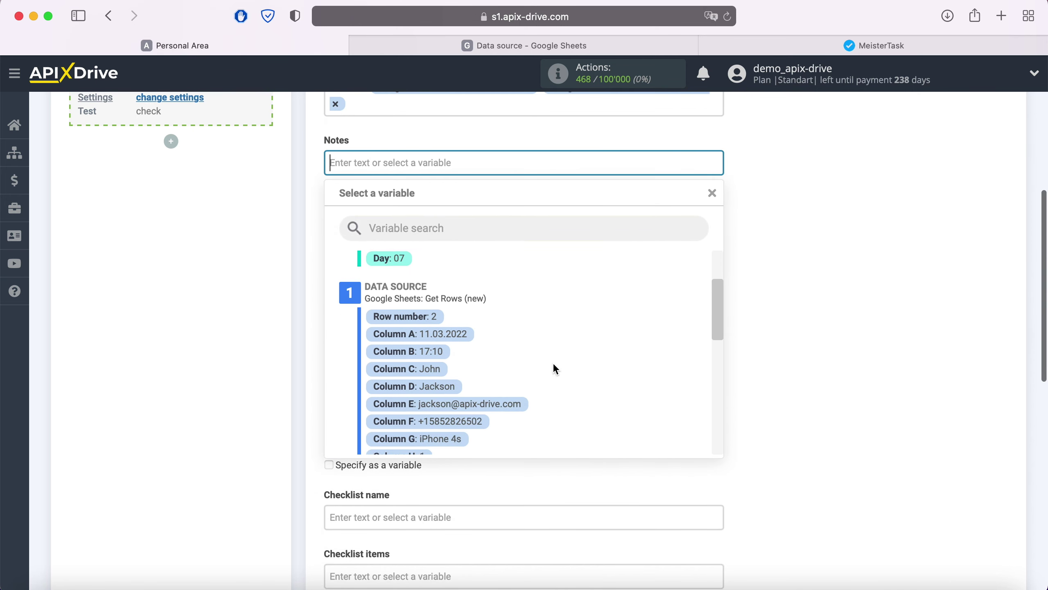
pyautogui.click(501, 384)
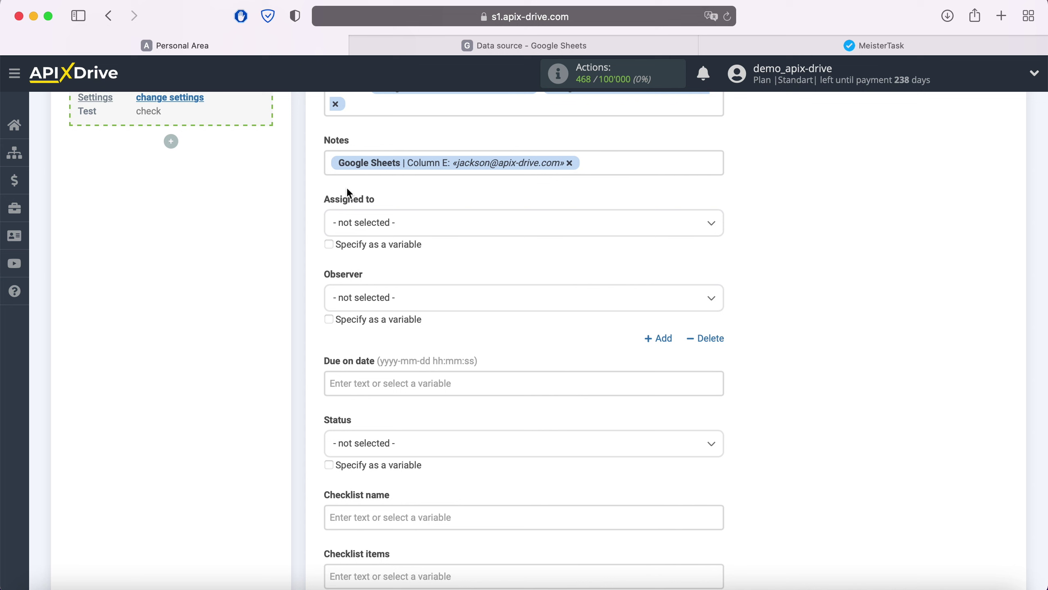
pyautogui.click(330, 163)
pyautogui.write('Email')
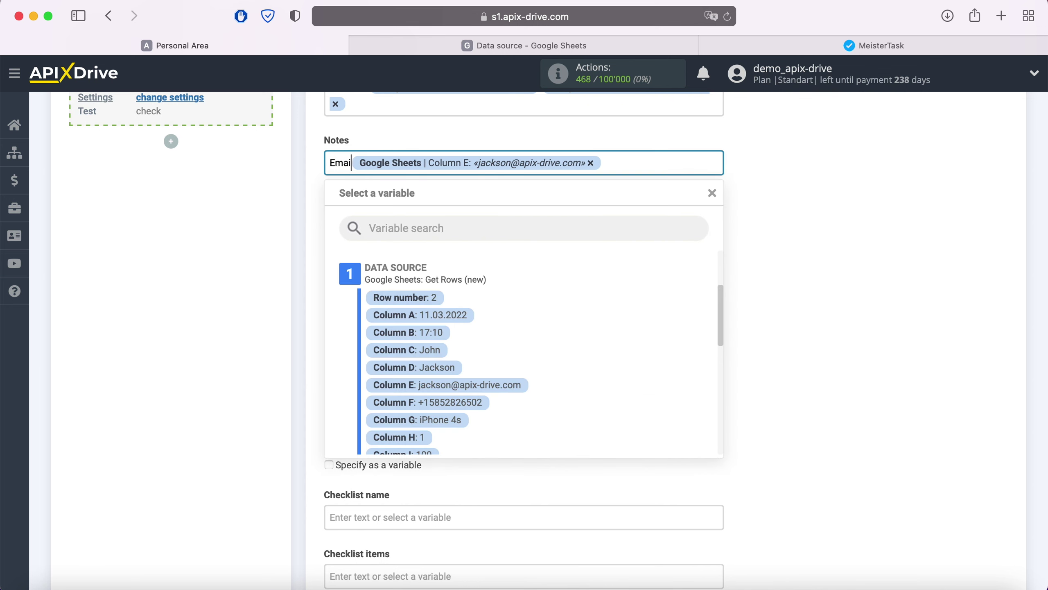
pyautogui.click(653, 161)
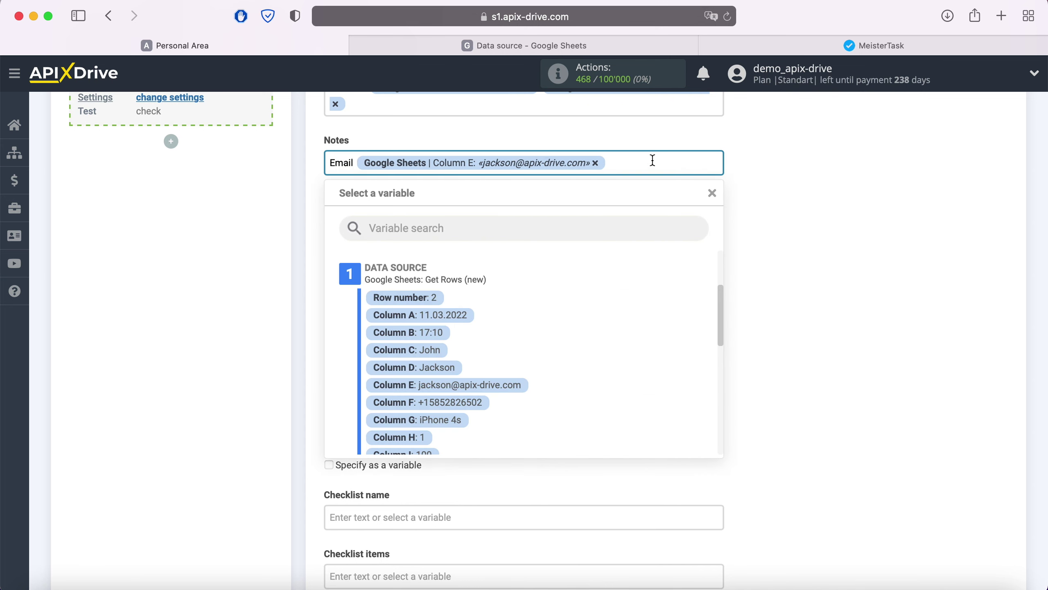
pyautogui.press('Return')
pyautogui.write('Phone')
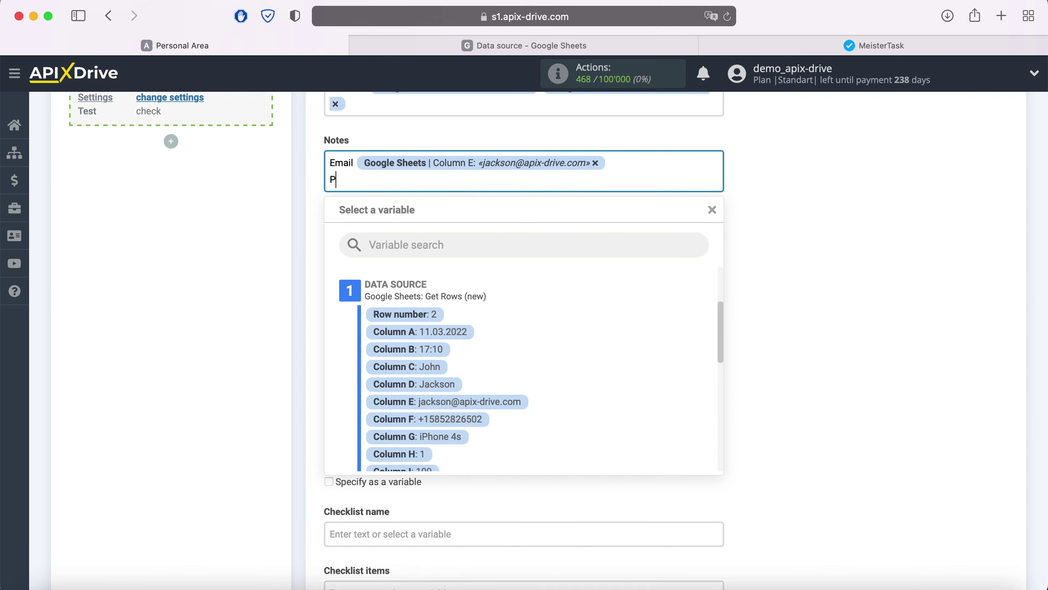
pyautogui.click(485, 419)
# Step: Add Notes lines 'Product' with Column G and 'Price' with Column I
pyautogui.press('Return')
pyautogui.write('Product')
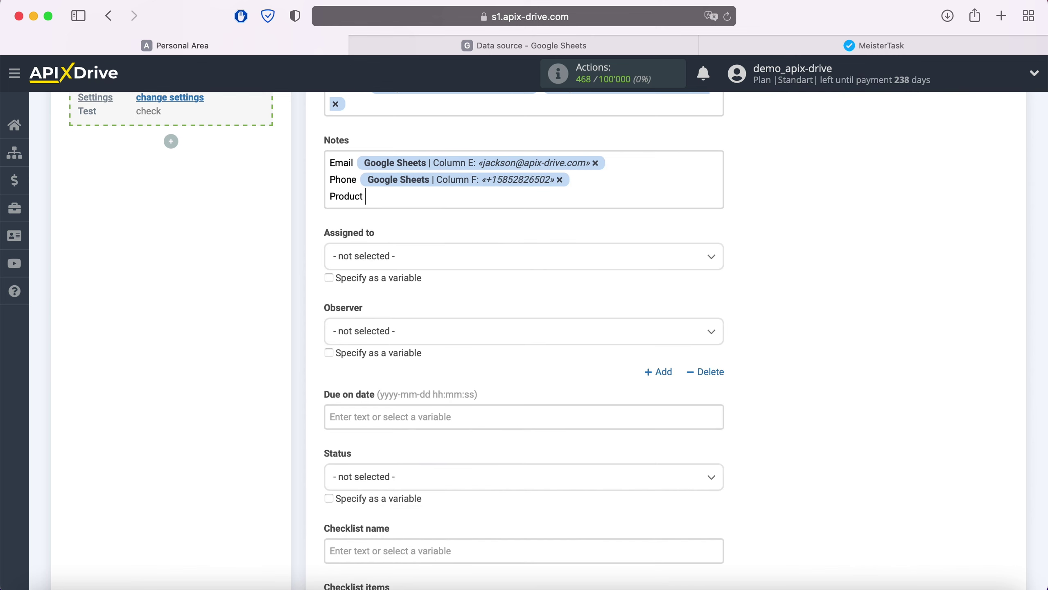
pyautogui.click(459, 196)
pyautogui.scroll(-3, 549, 375)
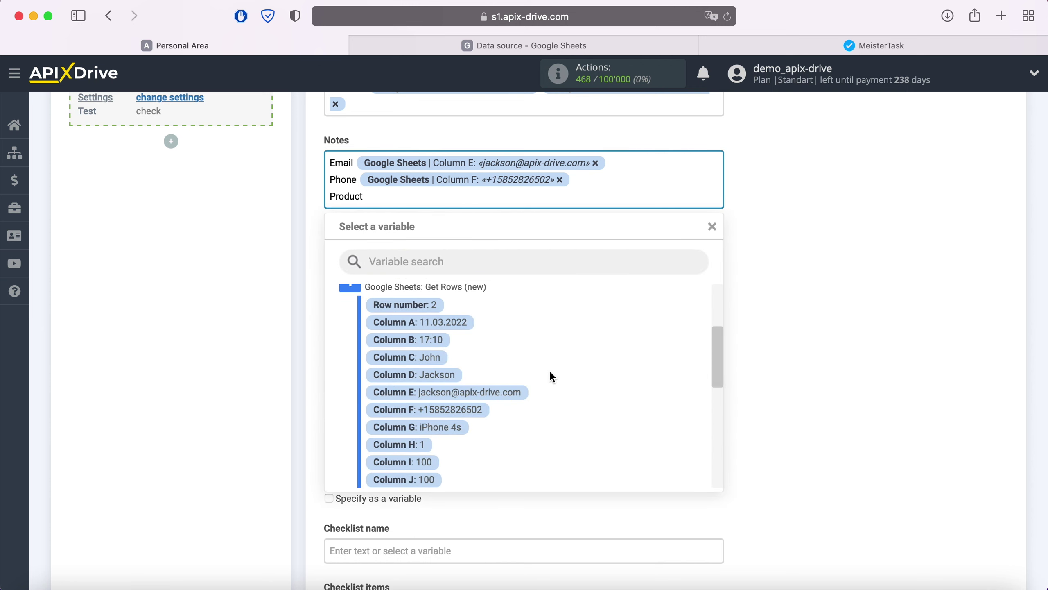
pyautogui.click(444, 414)
pyautogui.press('Return')
pyautogui.write('Price')
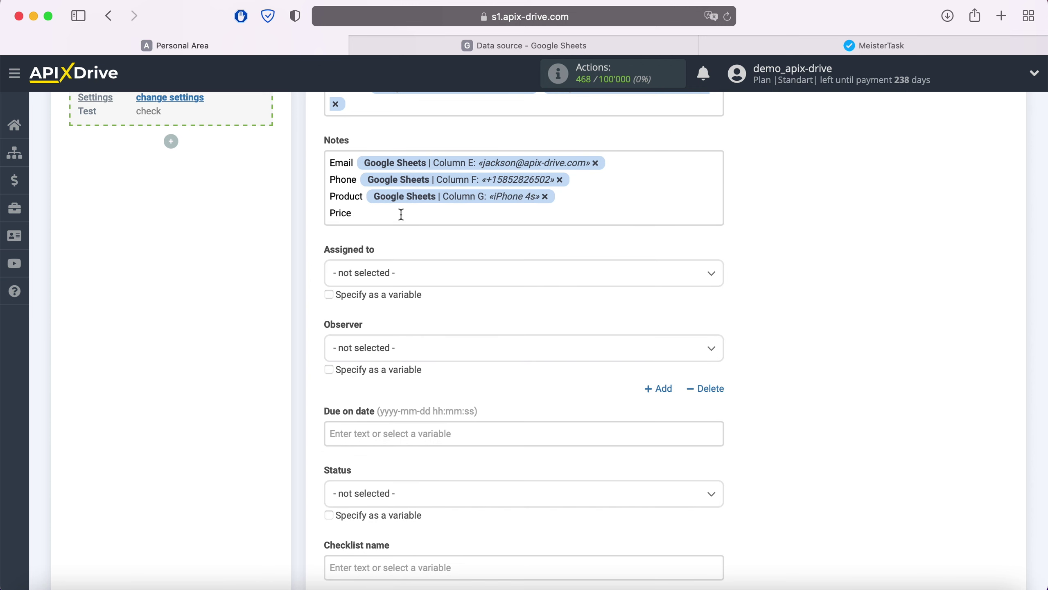
pyautogui.click(402, 213)
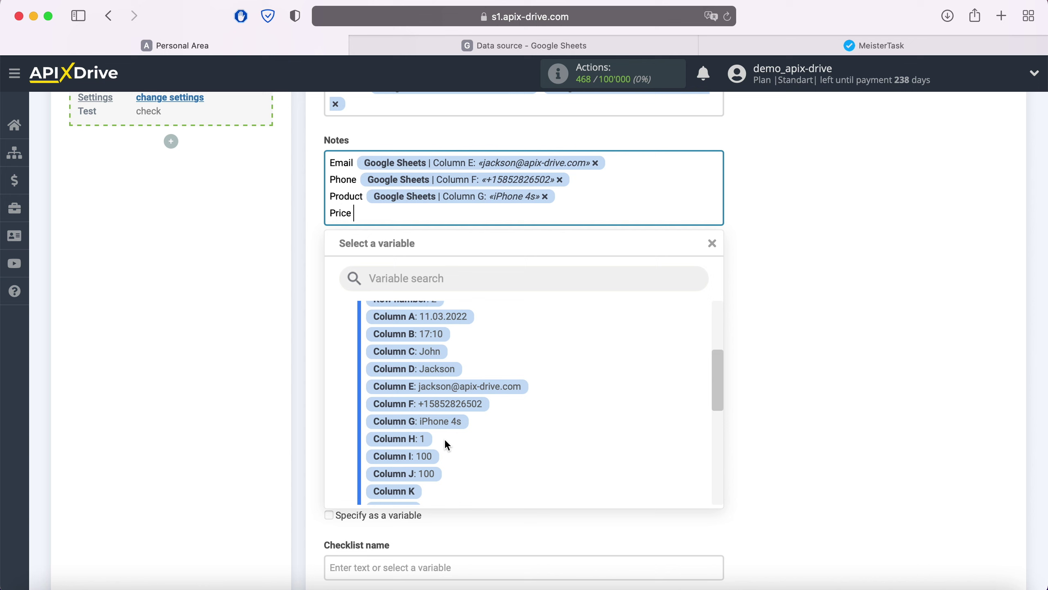
pyautogui.click(428, 456)
# Step: Add a 'Date' Notes line with the Column A date and Column B time
pyautogui.press('Return')
pyautogui.write('Date')
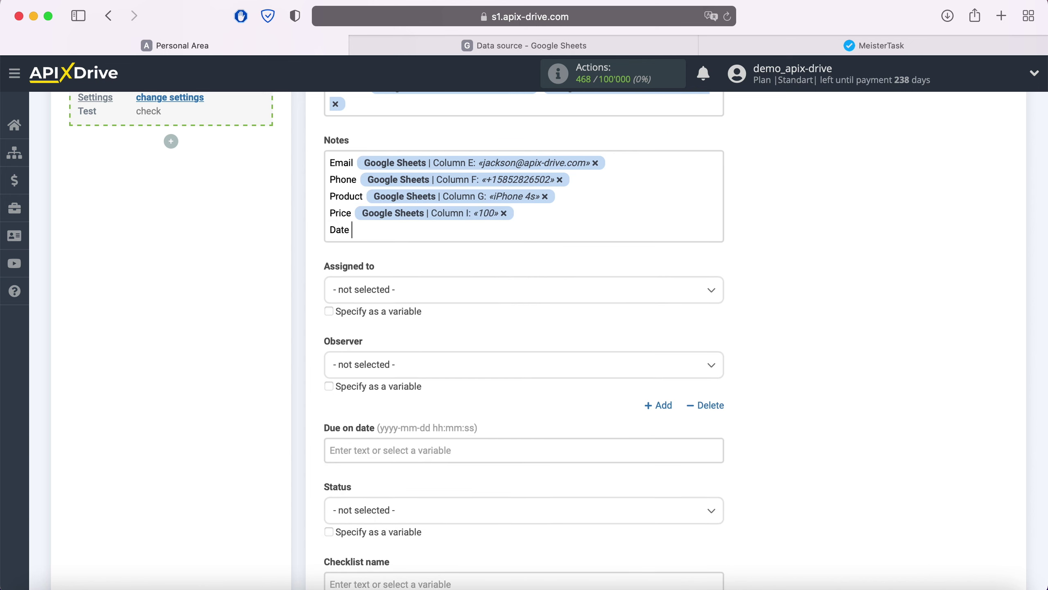
pyautogui.click(404, 232)
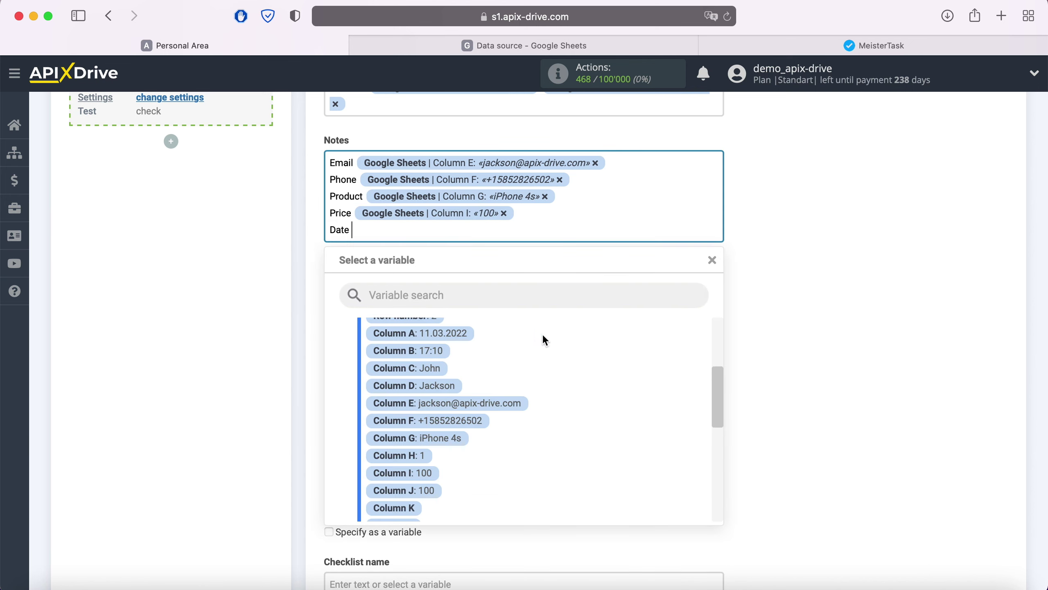
pyautogui.scroll(2, 542, 333)
pyautogui.click(454, 364)
pyautogui.click(569, 231)
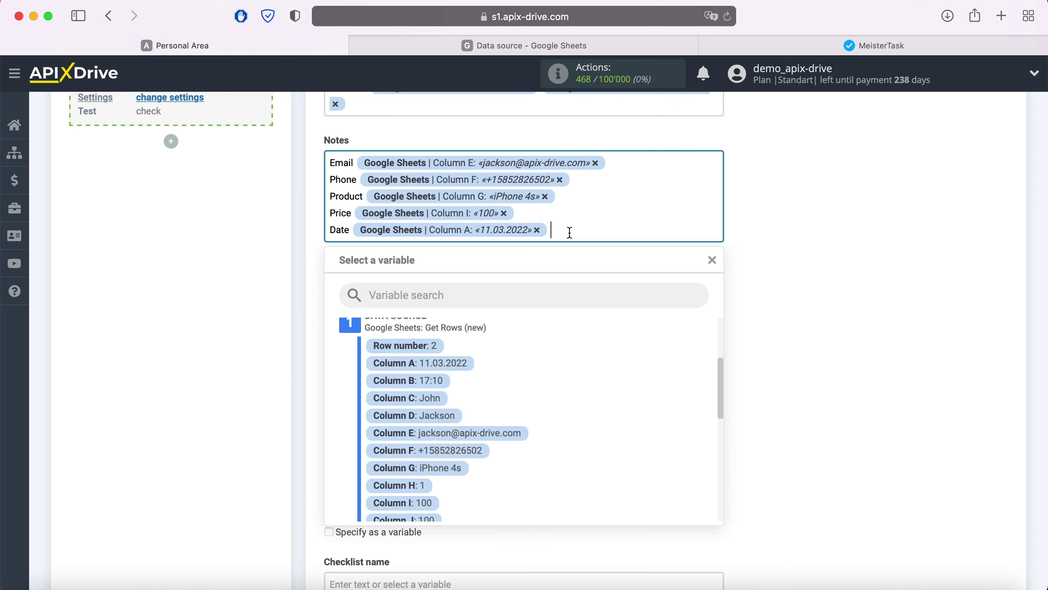
pyautogui.click(454, 382)
pyautogui.scroll(-2, 767, 310)
pyautogui.scroll(-7, 766, 306)
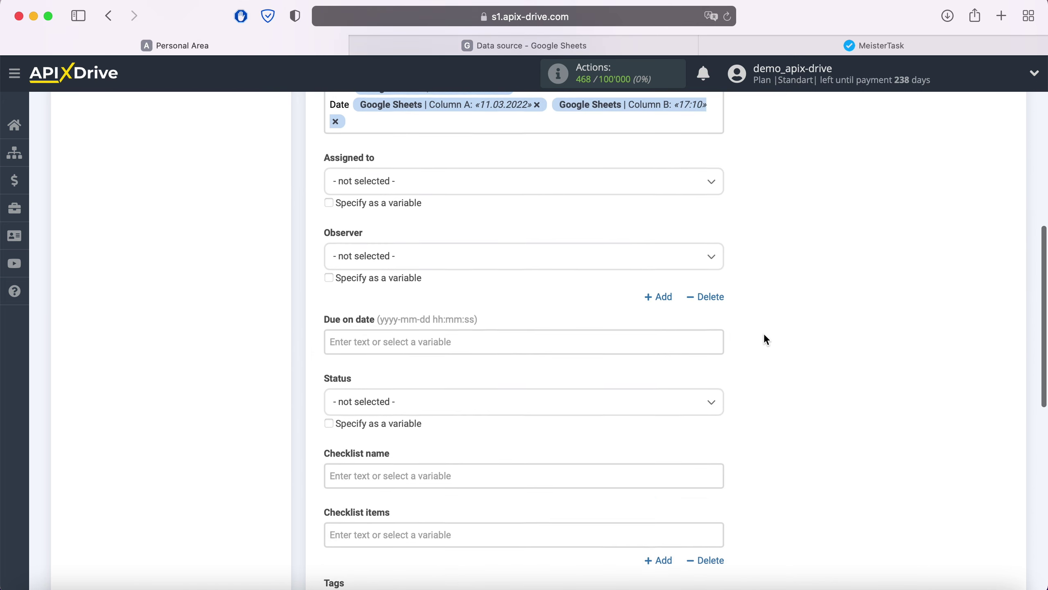
pyautogui.scroll(-1, 765, 335)
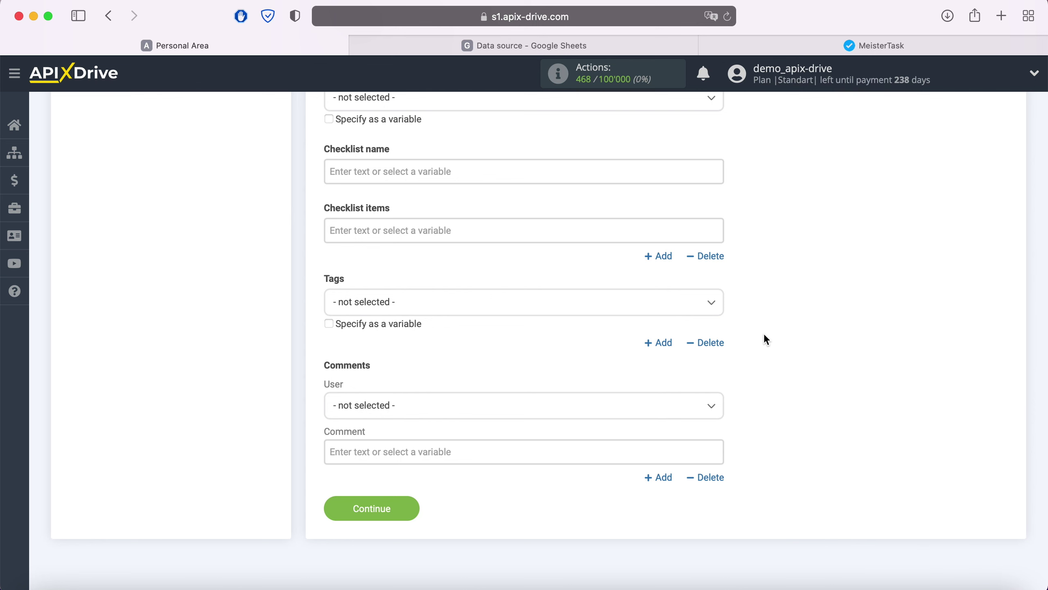
# Step: Save the task settings, review the preview, and send test data to Meistertask
pyautogui.click(411, 502)
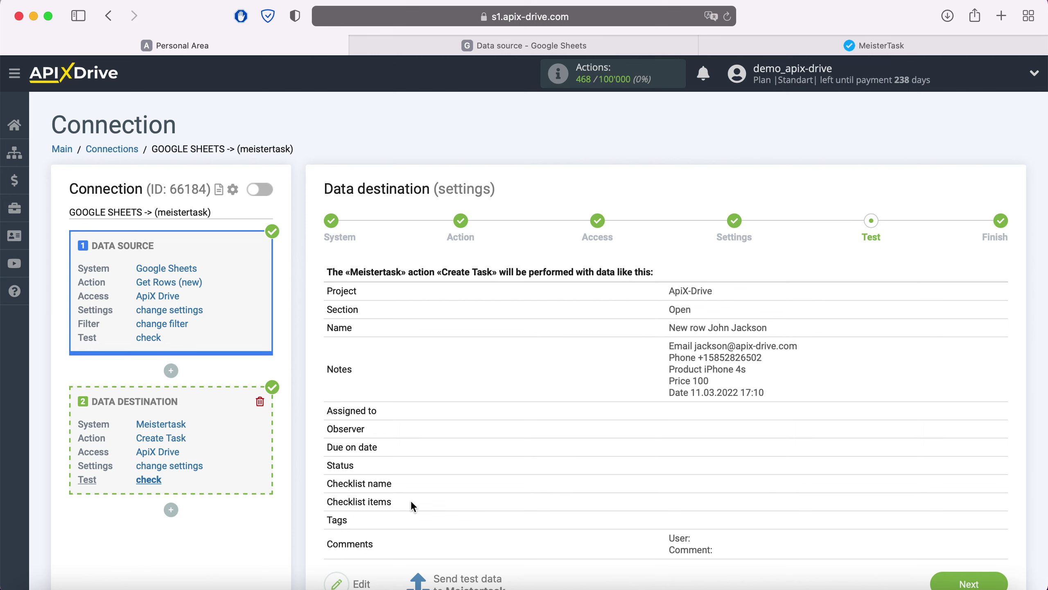
pyautogui.scroll(-1, 411, 500)
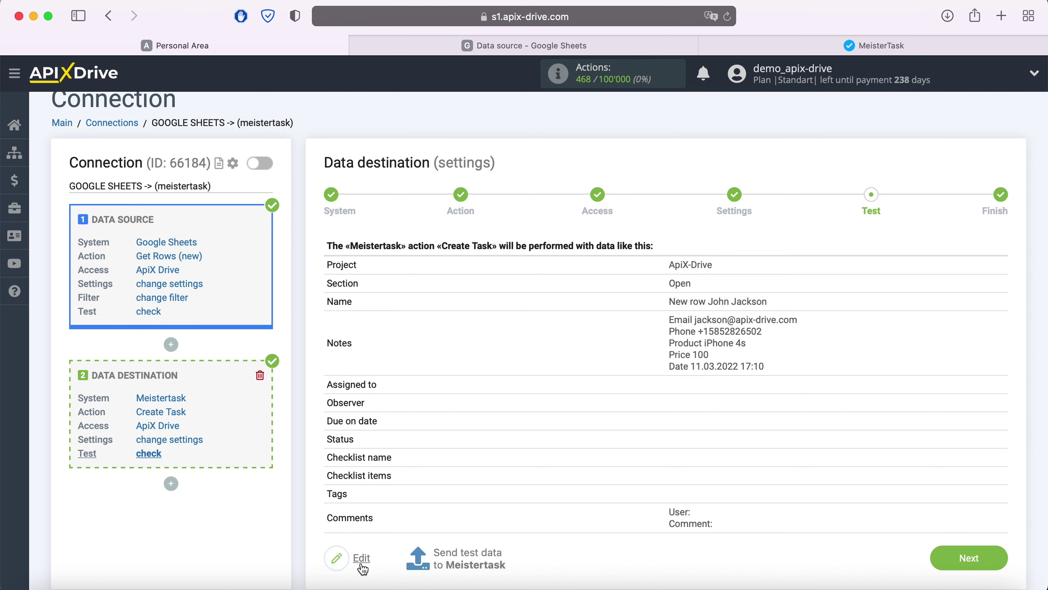
pyautogui.click(468, 553)
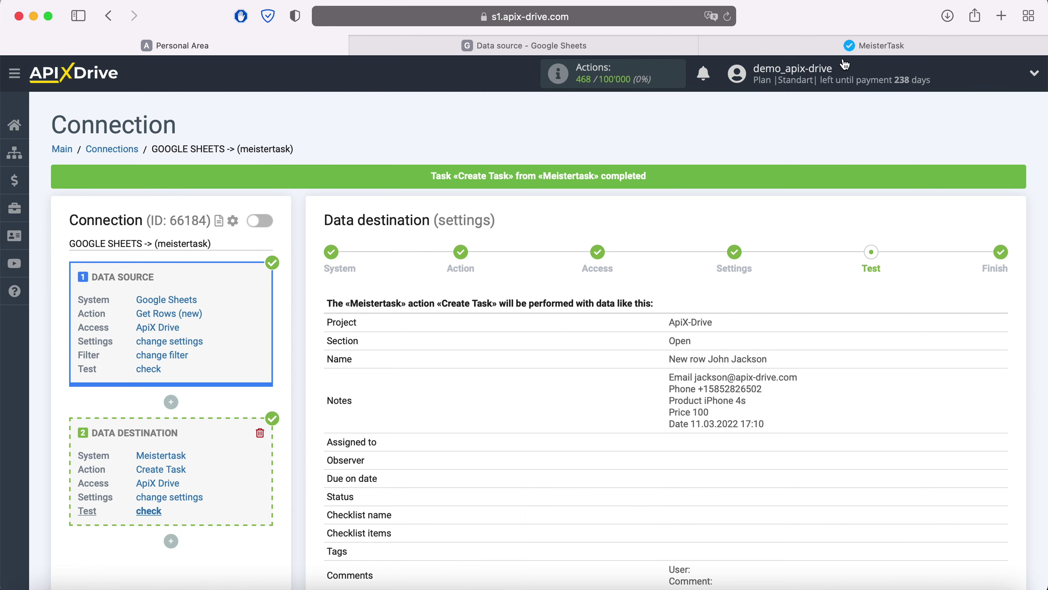
pyautogui.click(851, 49)
pyautogui.click(429, 181)
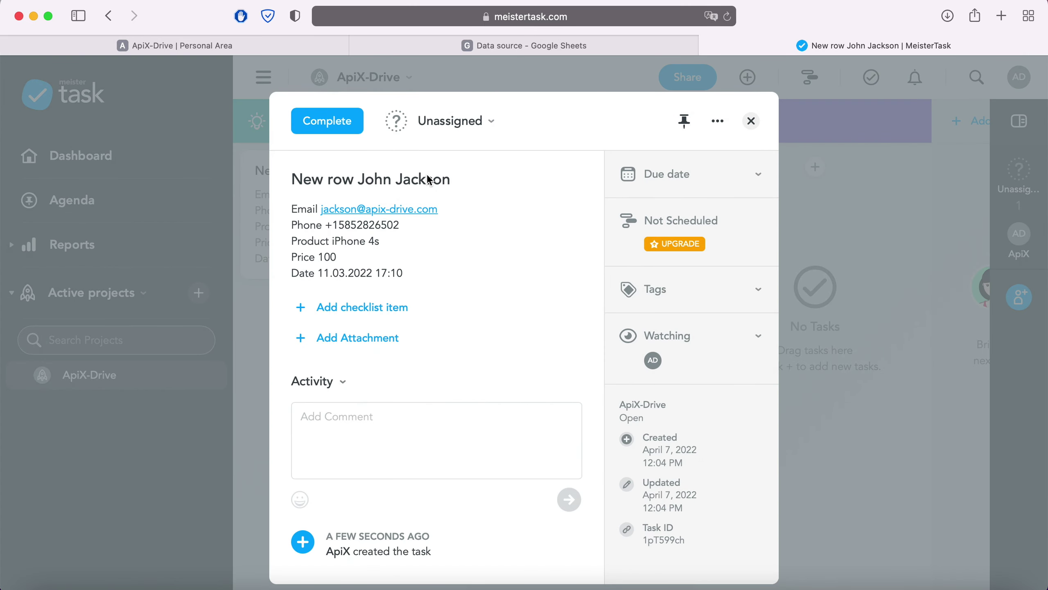
pyautogui.click(226, 46)
# Step: Finish the Google Sheets to MeisterTask connection and enable its auto-update
pyautogui.scroll(-3, 960, 403)
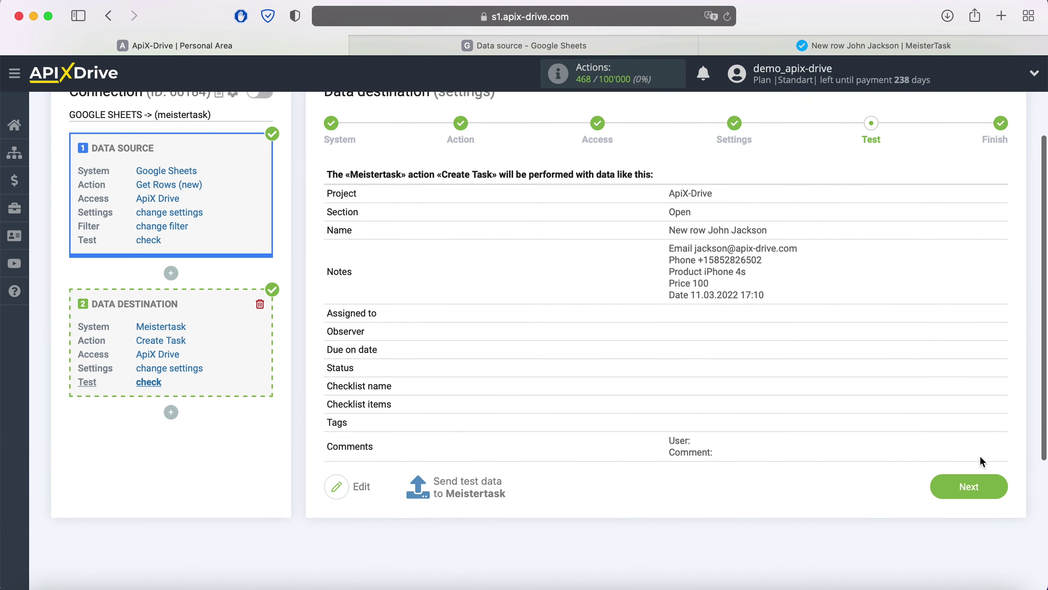
pyautogui.click(995, 487)
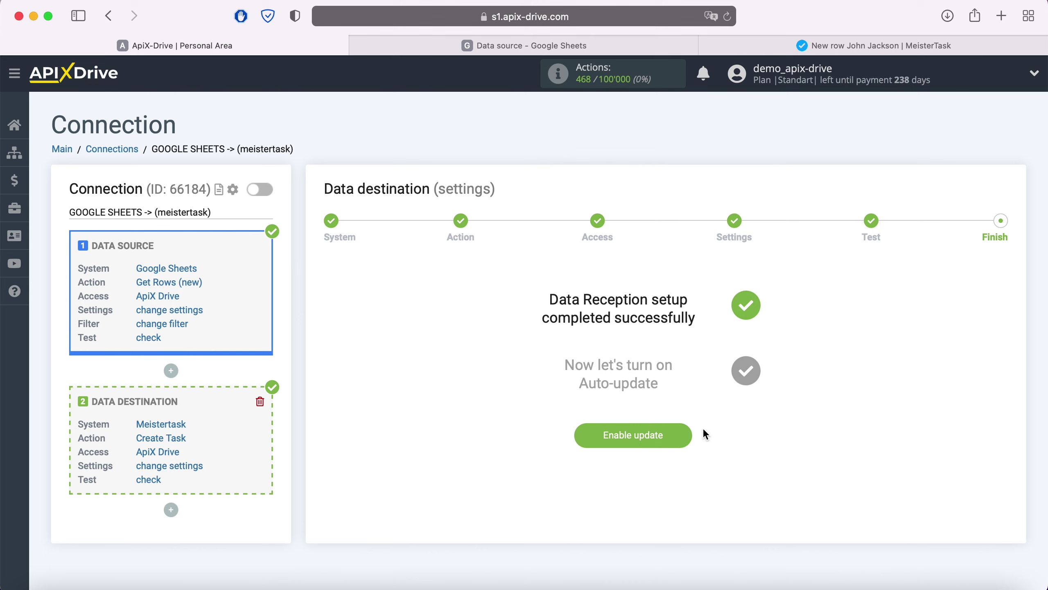
pyautogui.click(679, 433)
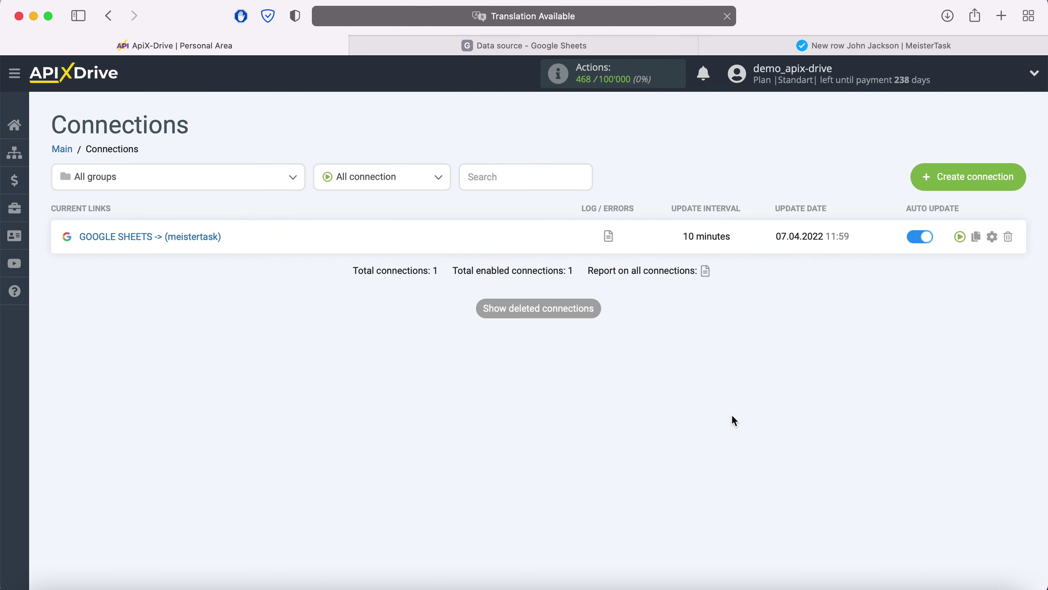
# Step: Set the Google Sheets to MeisterTask connection's update interval to 5 minutes and save
pyautogui.click(993, 237)
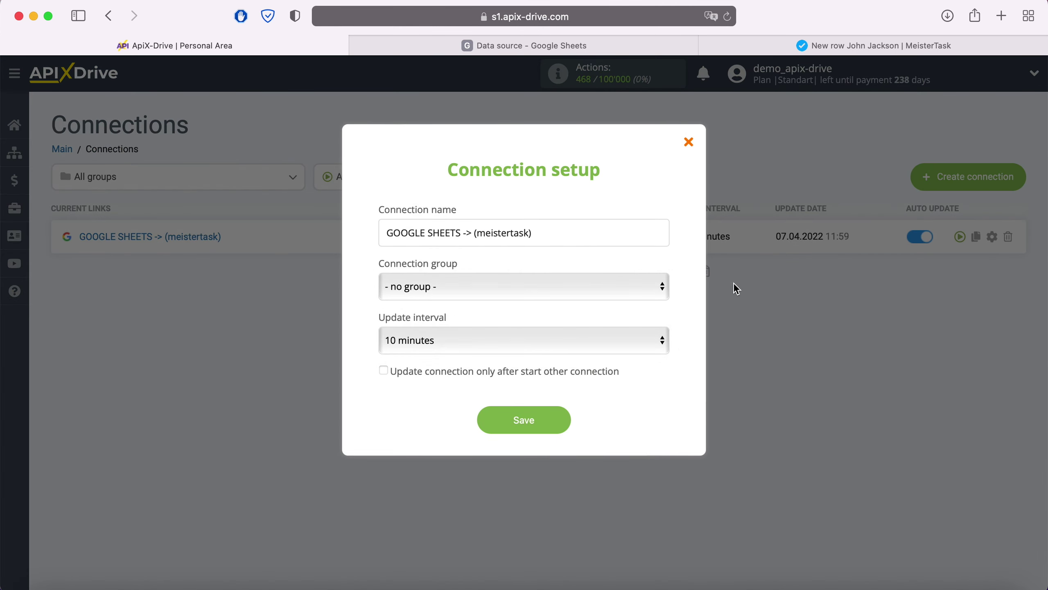
pyautogui.click(606, 338)
pyautogui.click(584, 318)
pyautogui.click(566, 425)
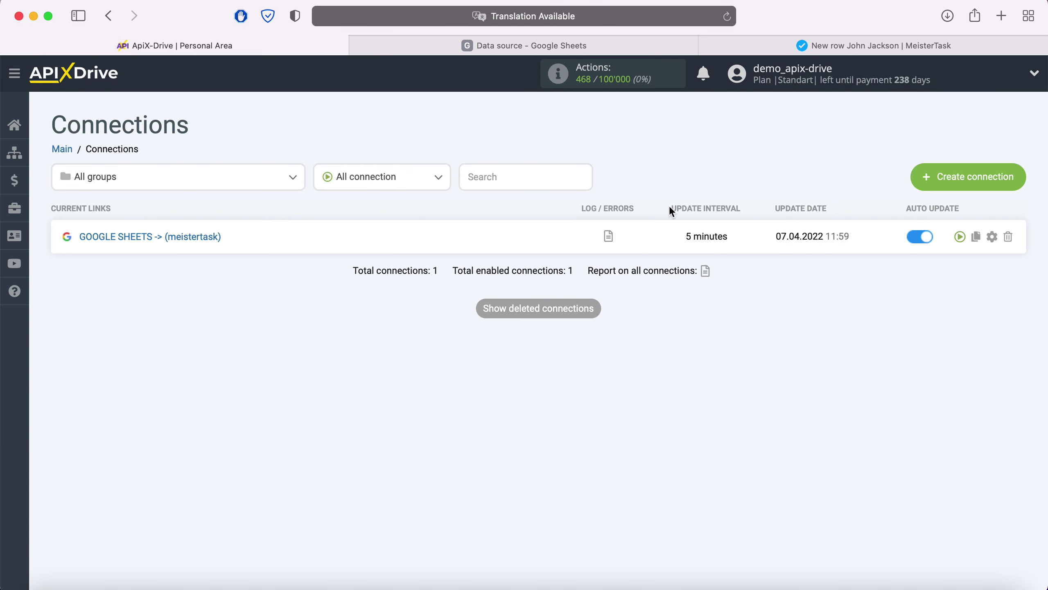